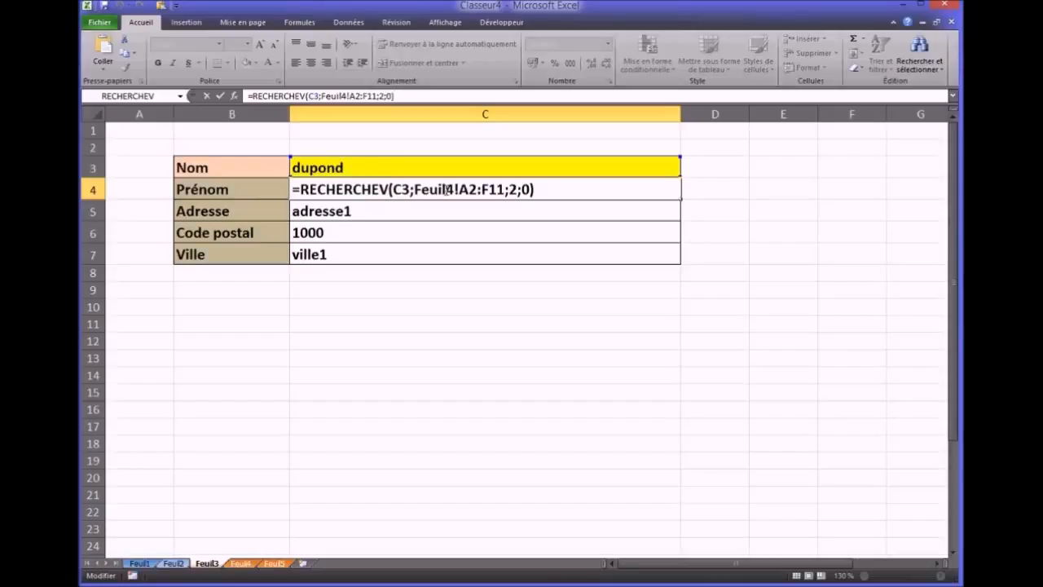
Compare the contact table on Feuil4 with the Nom lookup form on Feuil3.
{"action": "left_click", "coordinate": [242, 564]}
{"action": "left_click", "coordinate": [282, 478]}
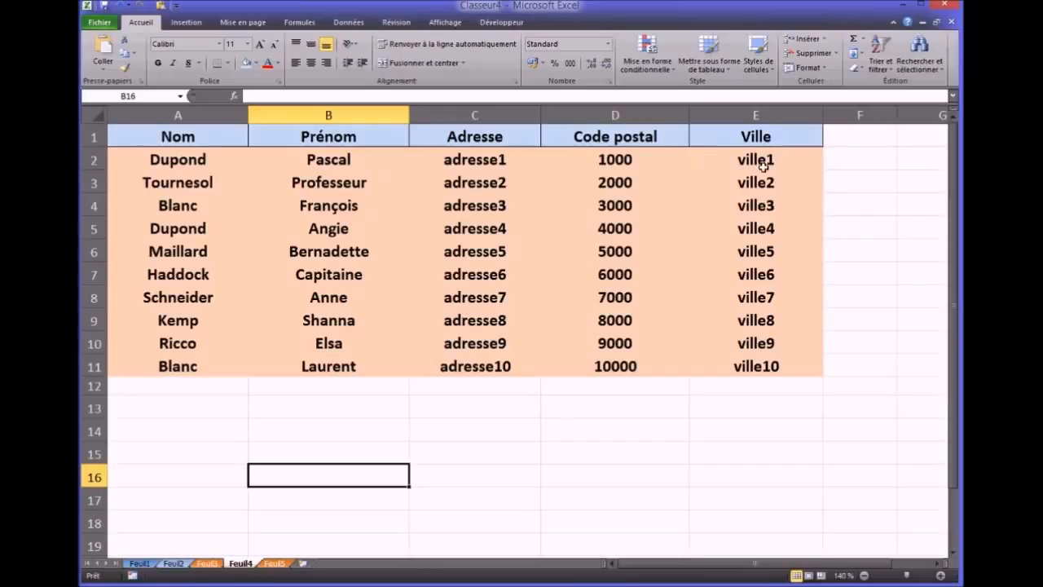
{"action": "left_click", "coordinate": [209, 564]}
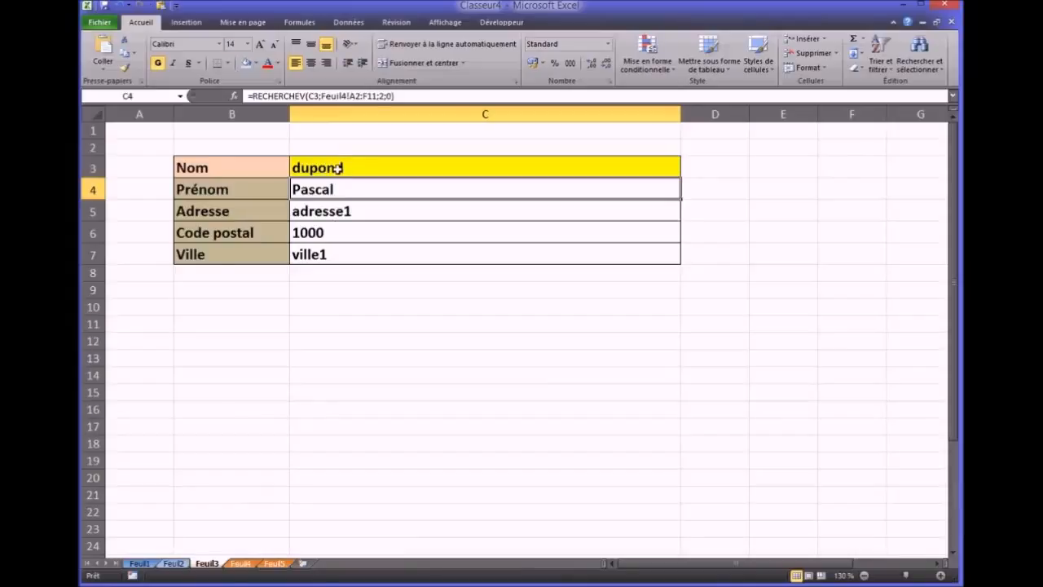
{"action": "left_click", "coordinate": [241, 564]}
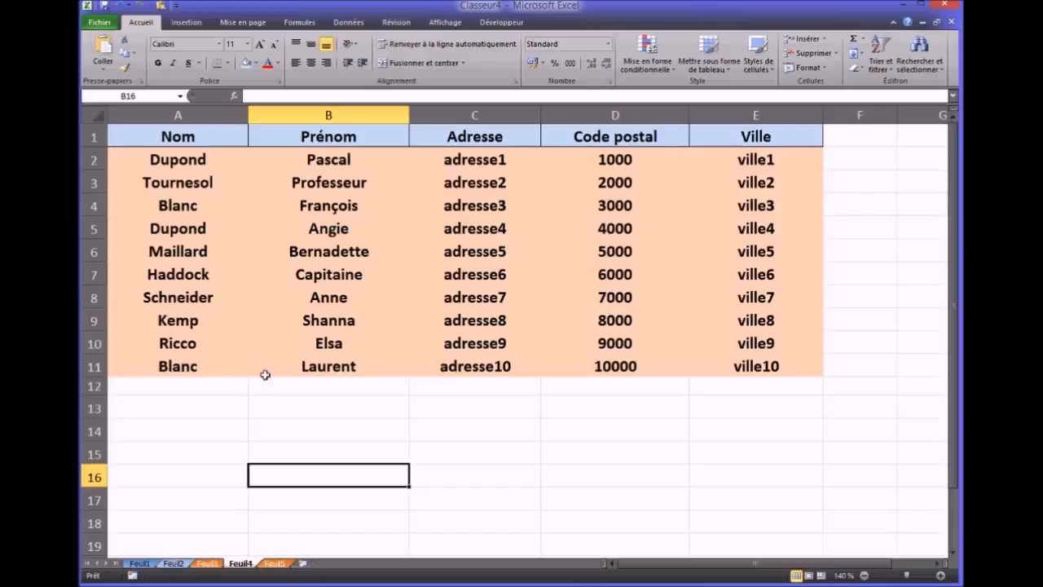
Enter a different surname, one shared by two contacts, in the Nom cell C3 on Feuil3.
{"action": "left_click", "coordinate": [208, 563]}
{"action": "left_click", "coordinate": [328, 168]}
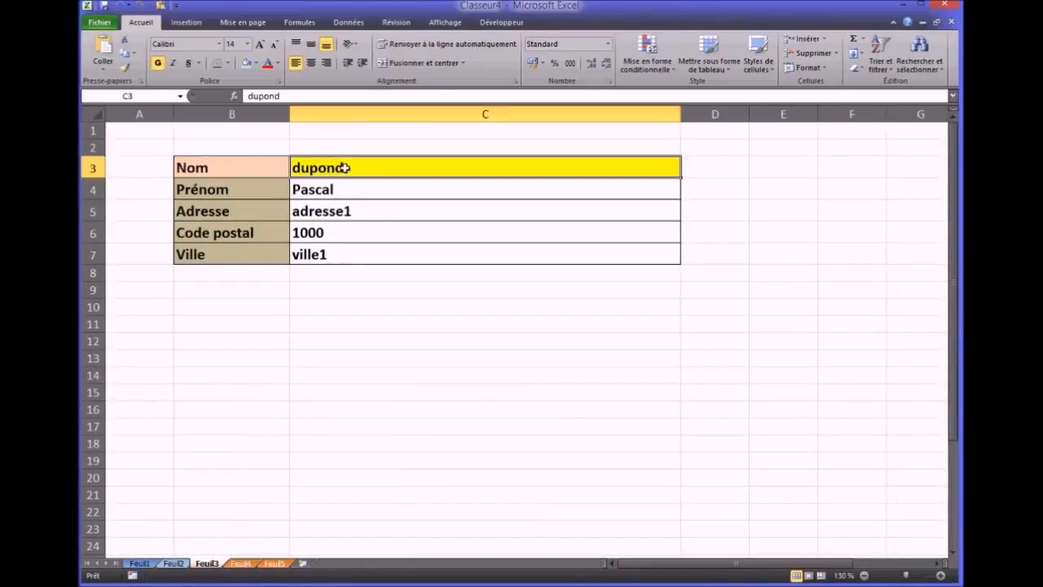
{"action": "type", "text": "blanc"}
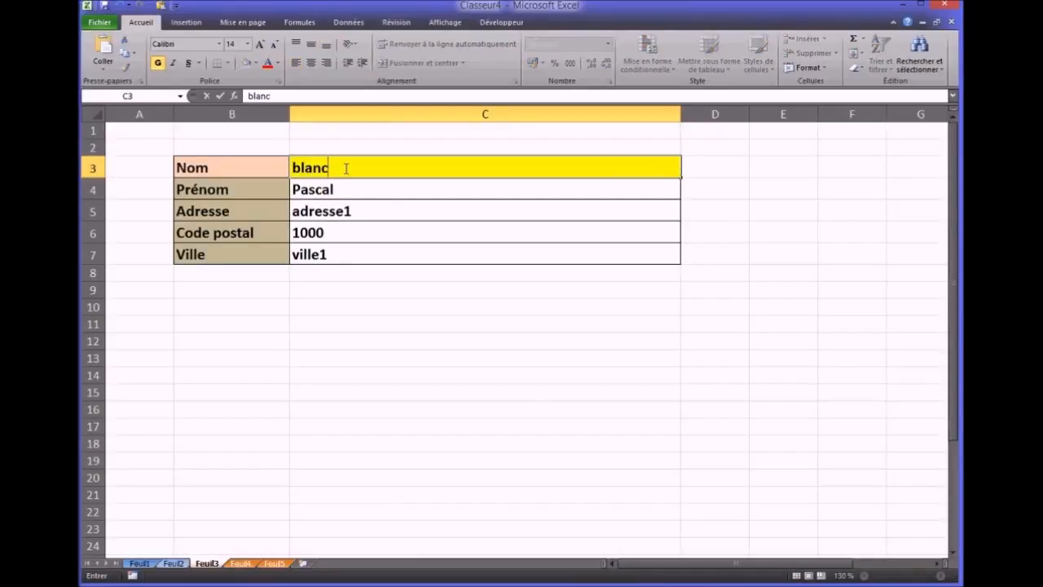
{"action": "key", "text": "Return"}
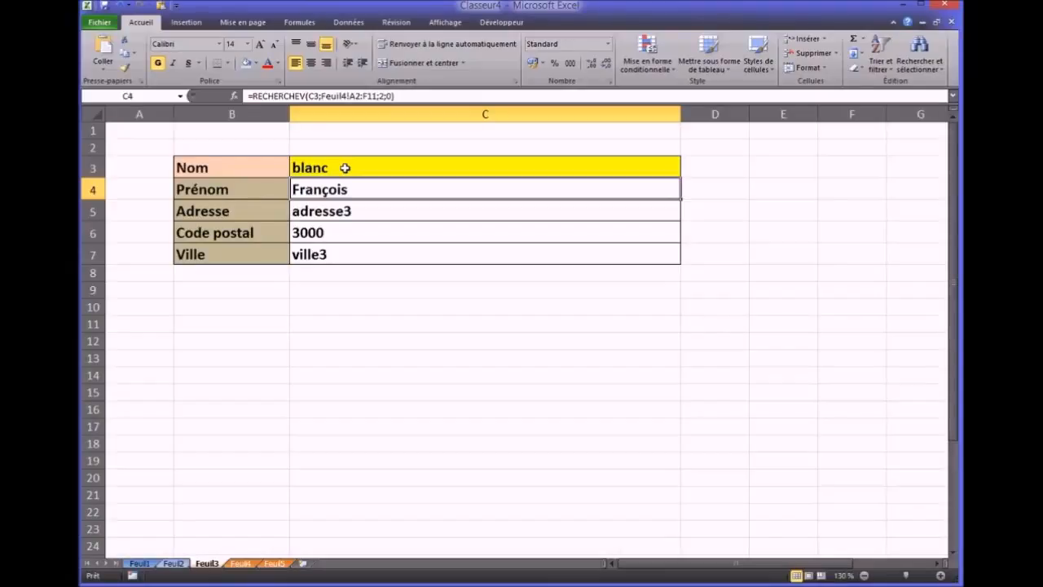
Try to look up a specific contact by adding the first name after the surname in cell C3.
{"action": "left_click", "coordinate": [322, 169]}
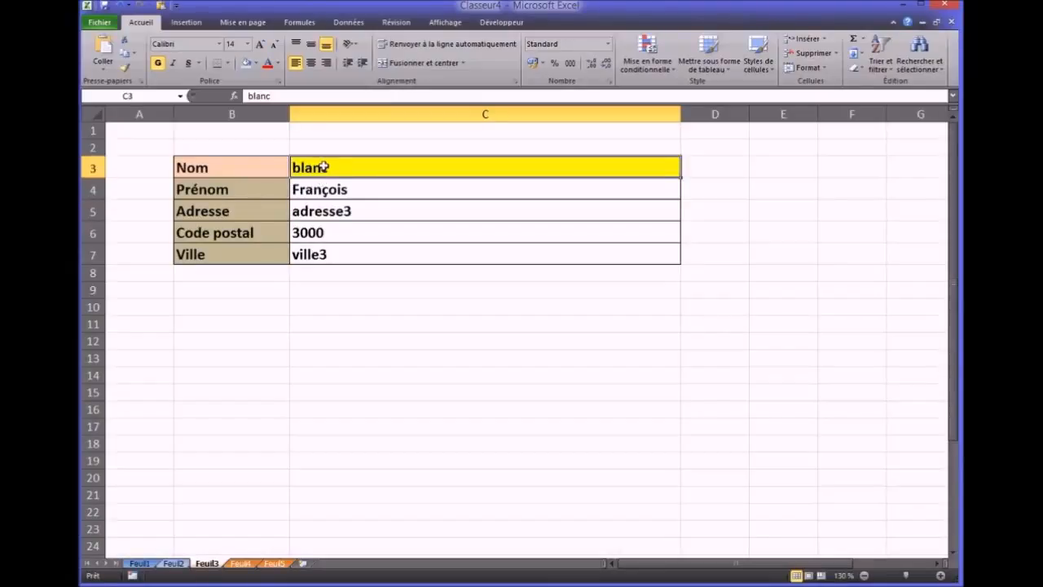
{"action": "double_click", "coordinate": [328, 168]}
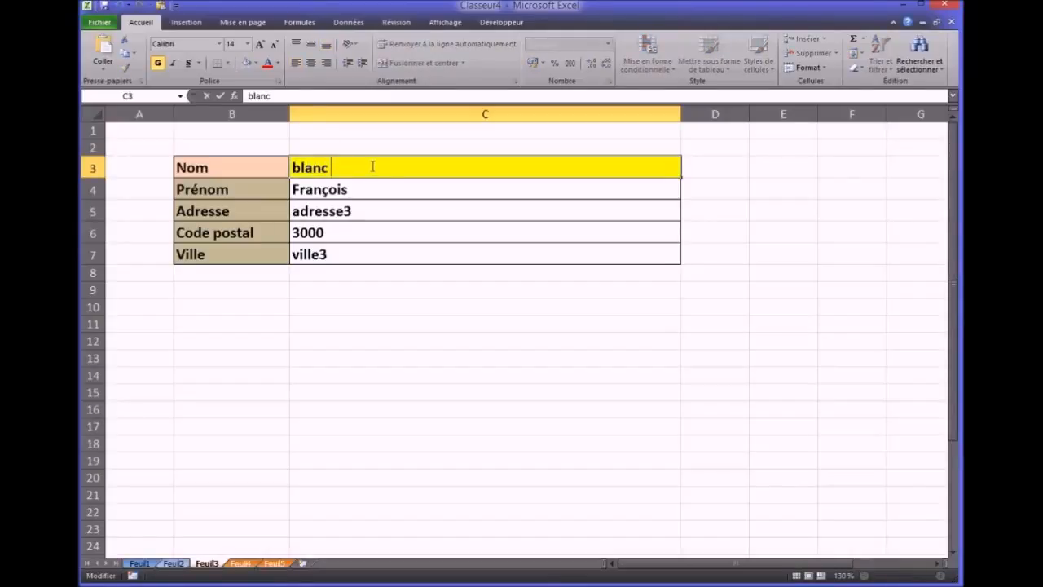
{"action": "type", "text": "laurent"}
{"action": "key", "text": "Return"}
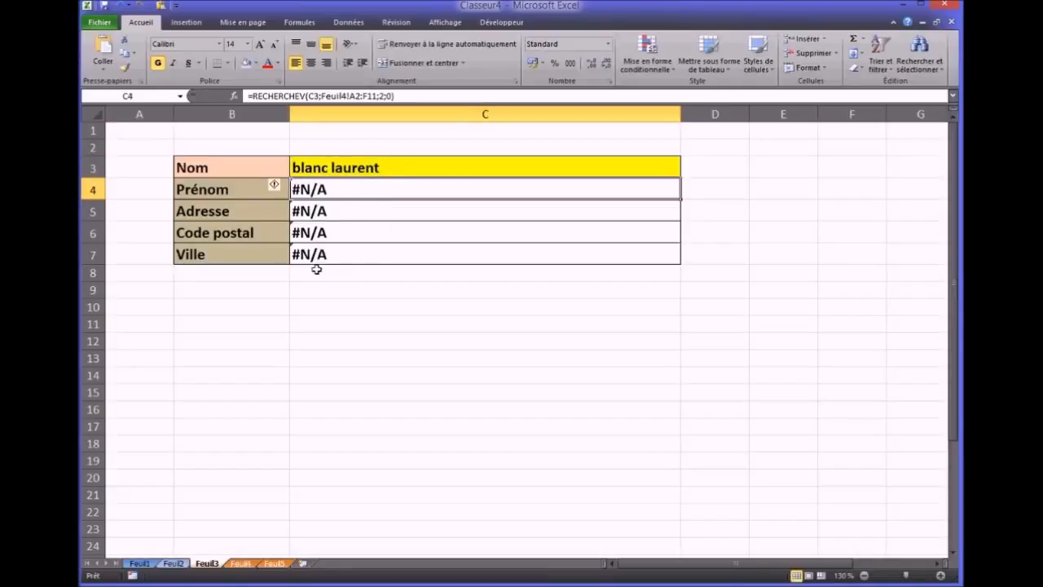
Remove the first name from cell C3, keeping only the surname as the lookup value.
{"action": "double_click", "coordinate": [380, 167]}
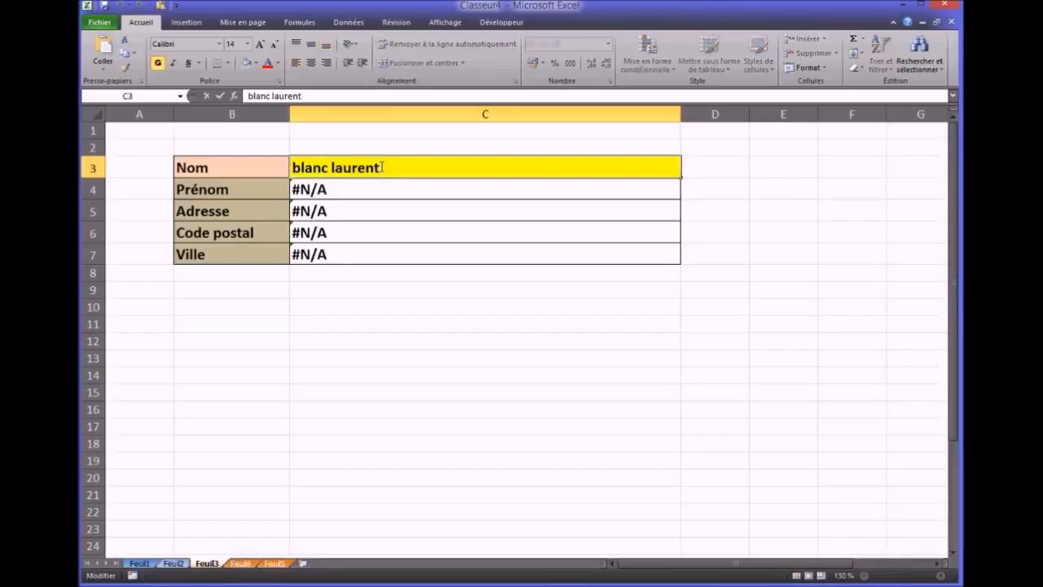
{"action": "key", "text": "BackSpace"}
{"action": "key", "text": "BackSpace"}
{"action": "key", "text": "BackSpace"}
{"action": "key", "text": "BackSpace"}
{"action": "key", "text": "BackSpace"}
{"action": "key", "text": "BackSpace"}
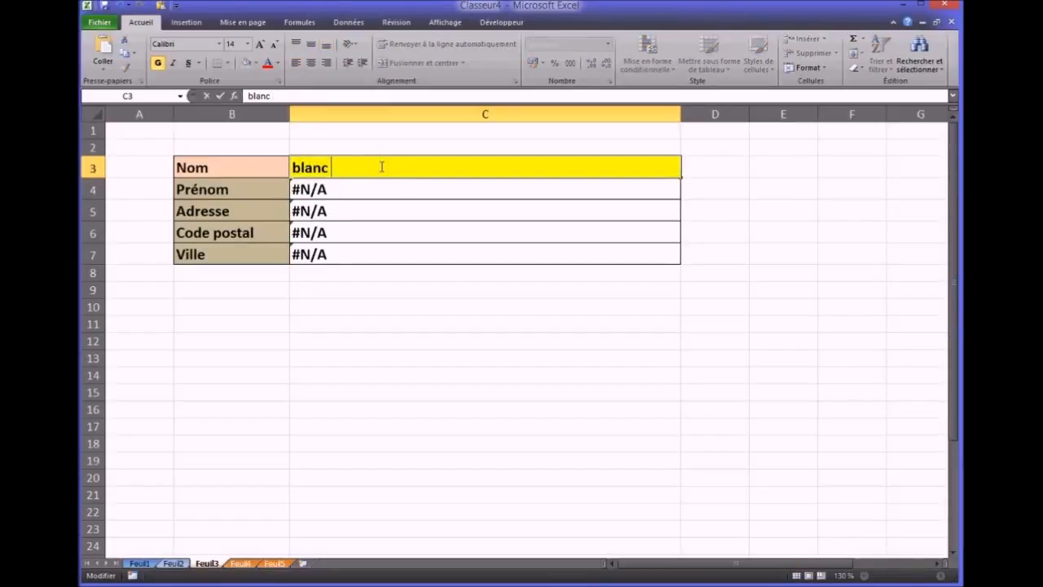
{"action": "left_click", "coordinate": [342, 378]}
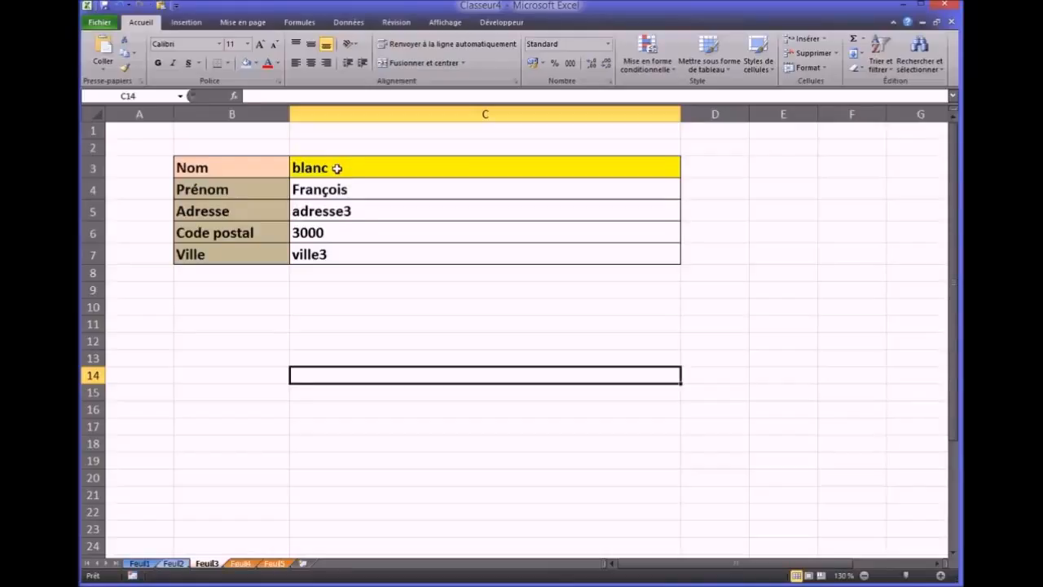
Compare the separate name columns on Feuil4 with Feuil5's combined Nom et Prénom column and the matching form at row 29 of Feuil3.
{"action": "left_click", "coordinate": [242, 563]}
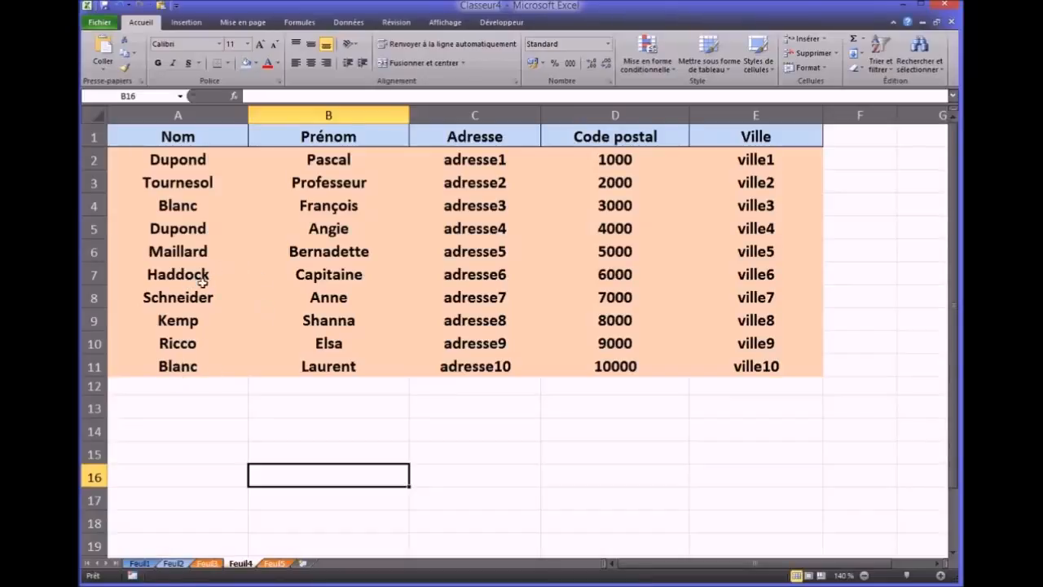
{"action": "left_click", "coordinate": [277, 564]}
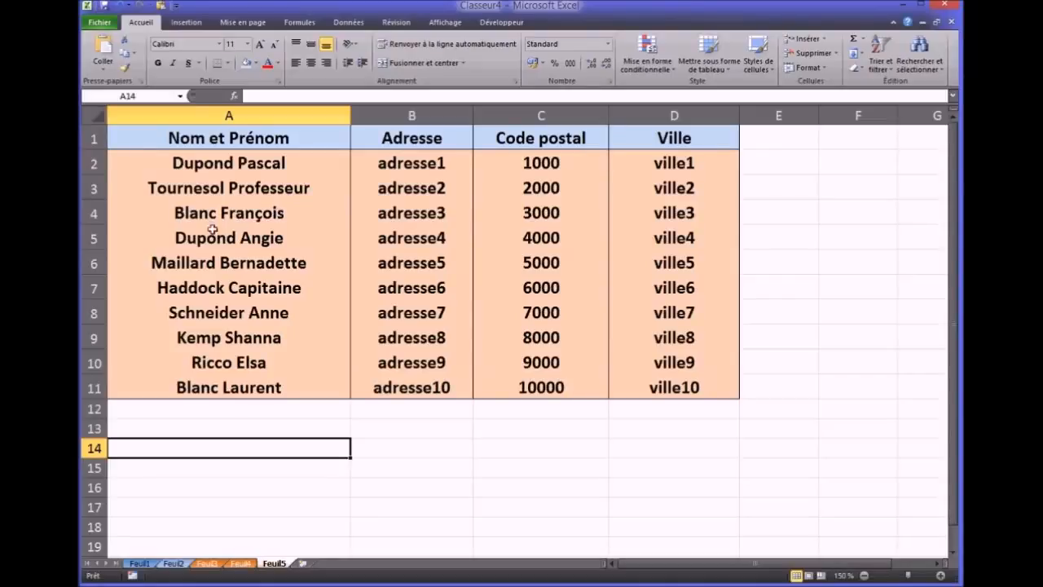
{"action": "left_click", "coordinate": [208, 563]}
{"action": "scroll", "coordinate": [223, 318], "scroll_direction": "down", "scroll_amount": 3}
{"action": "scroll", "coordinate": [224, 319], "scroll_direction": "down", "scroll_amount": 5}
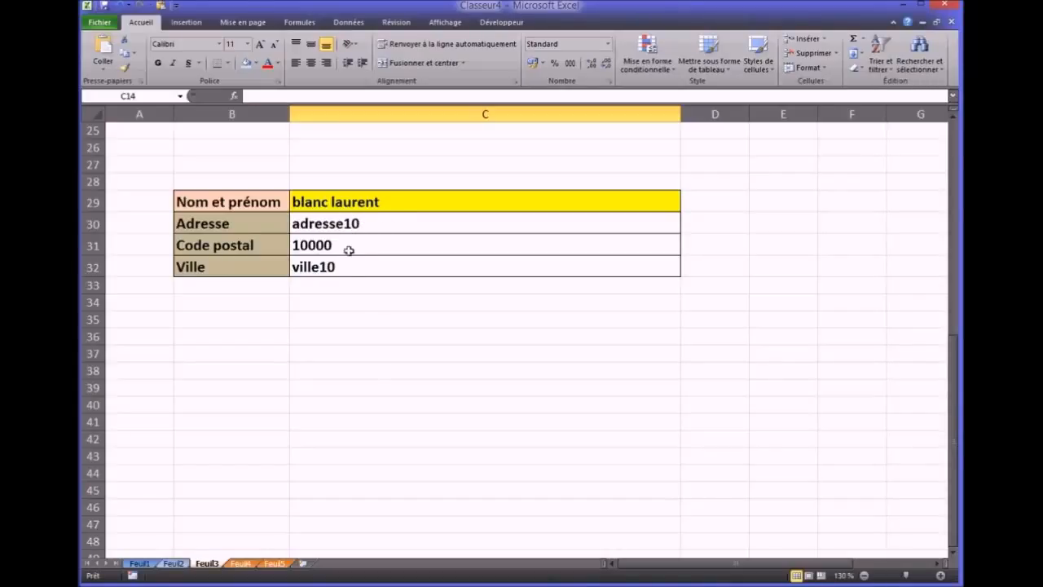
Check the row 11 record on Feuil5 against the Nom et prénom form on Feuil3.
{"action": "left_click", "coordinate": [274, 563]}
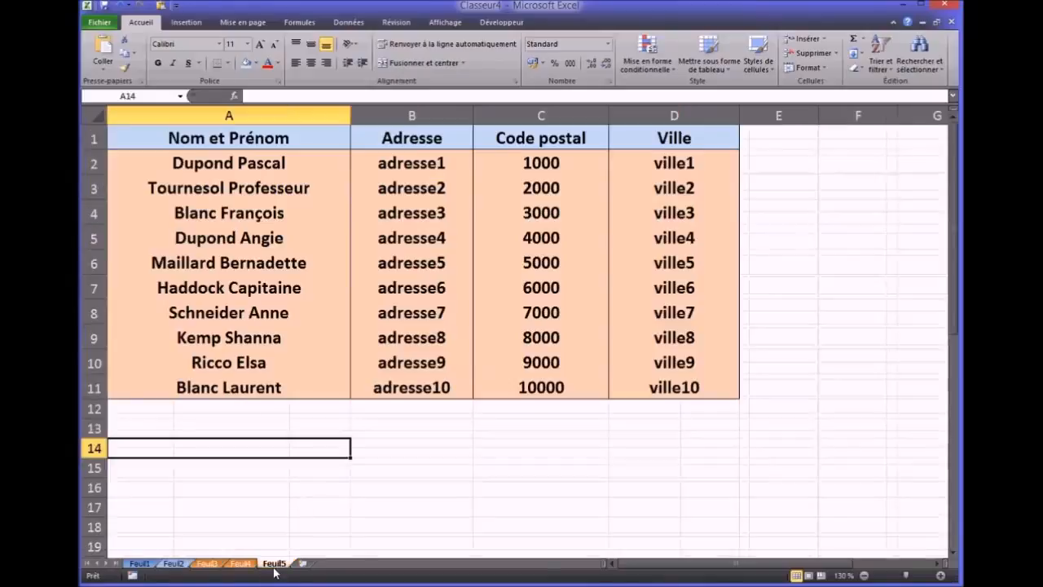
{"action": "left_click", "coordinate": [93, 388]}
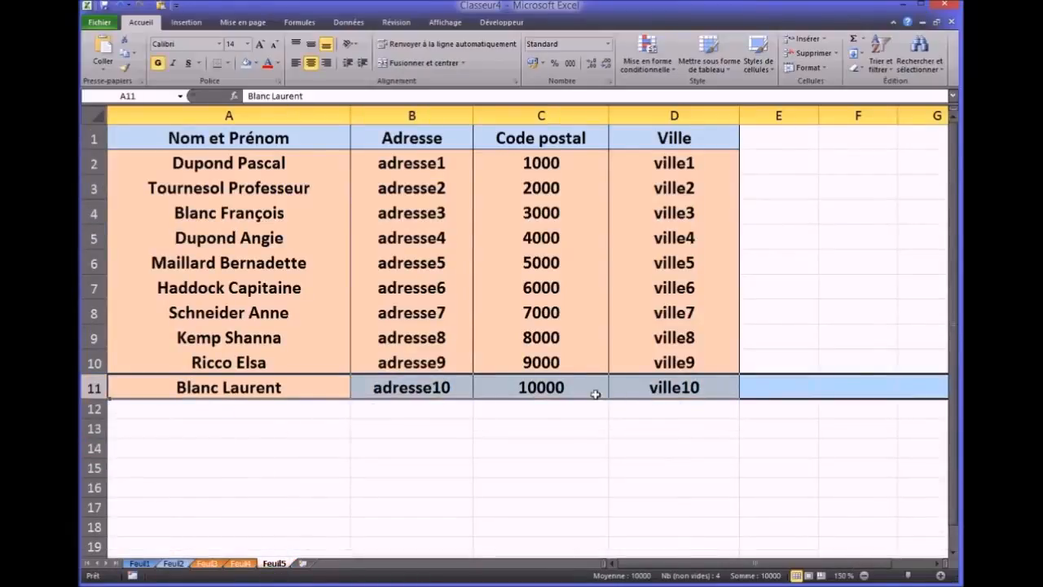
{"action": "left_click", "coordinate": [211, 563]}
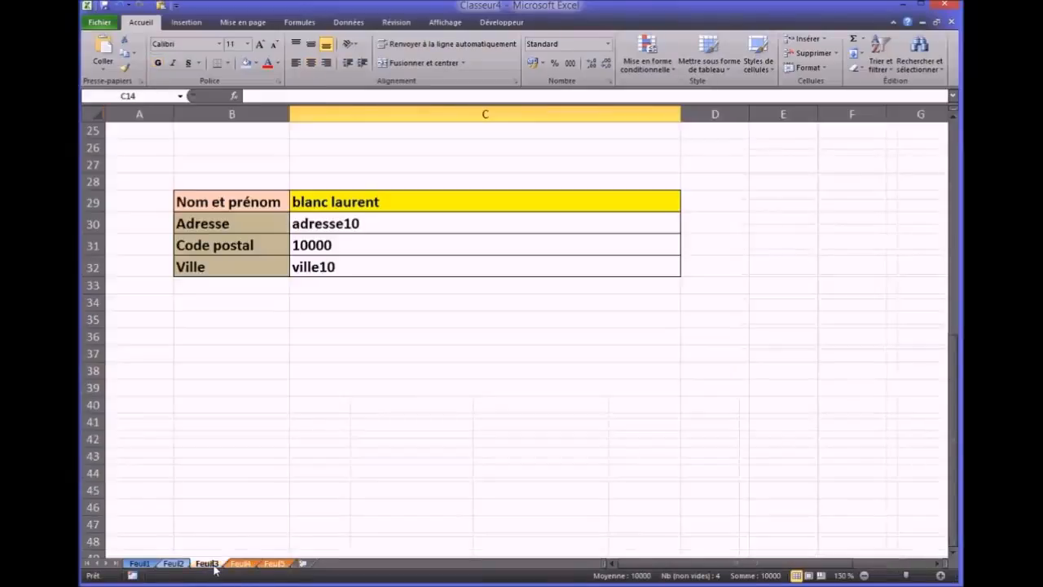
{"action": "left_click", "coordinate": [274, 563]}
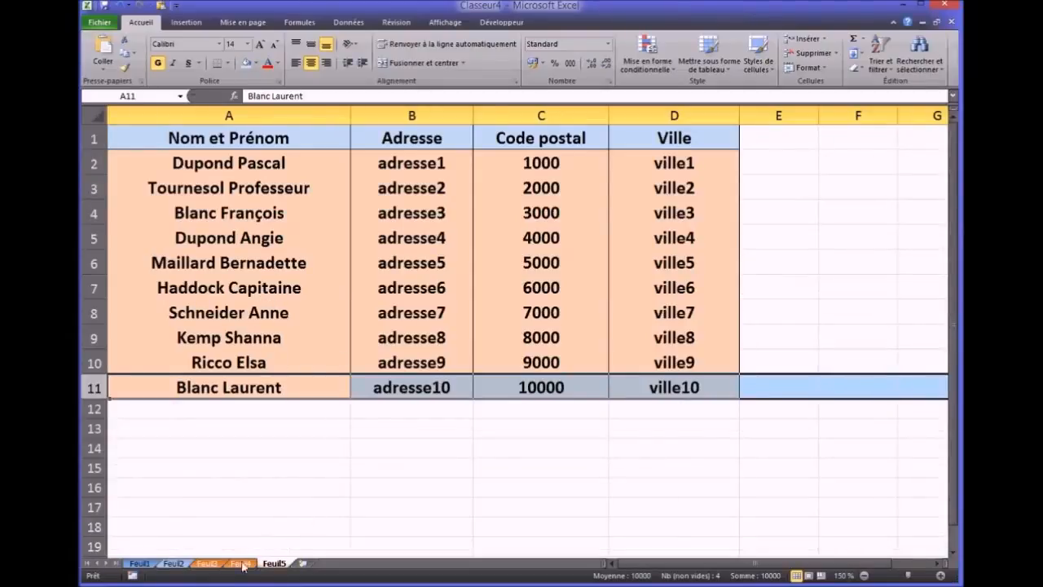
Enter the full name of the contact from row 5 of Feuil5 in the Nom et prénom cell C29 on Feuil3.
{"action": "left_click", "coordinate": [210, 563]}
{"action": "left_click", "coordinate": [344, 202]}
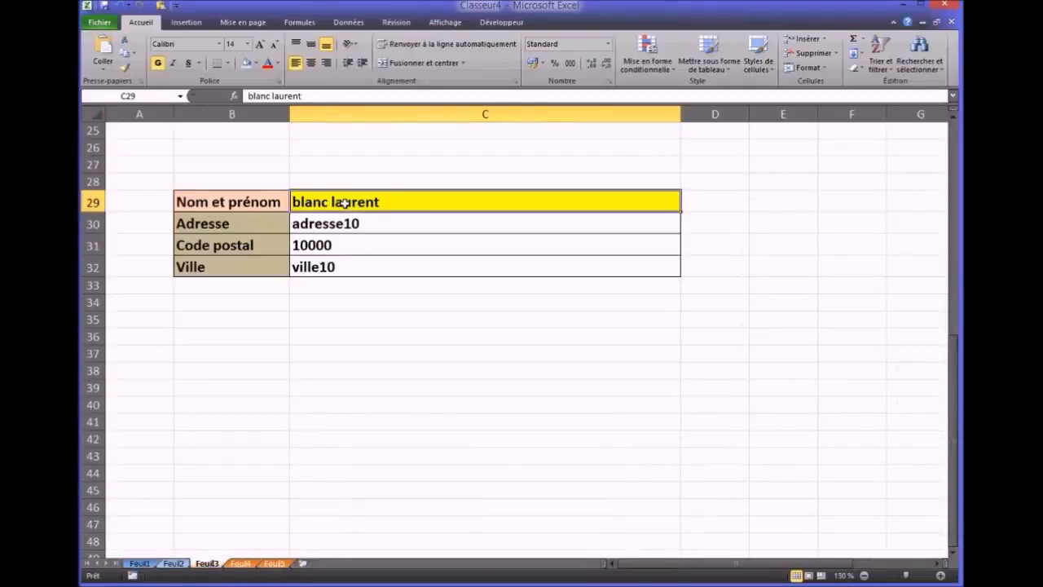
{"action": "type", "text": "du"}
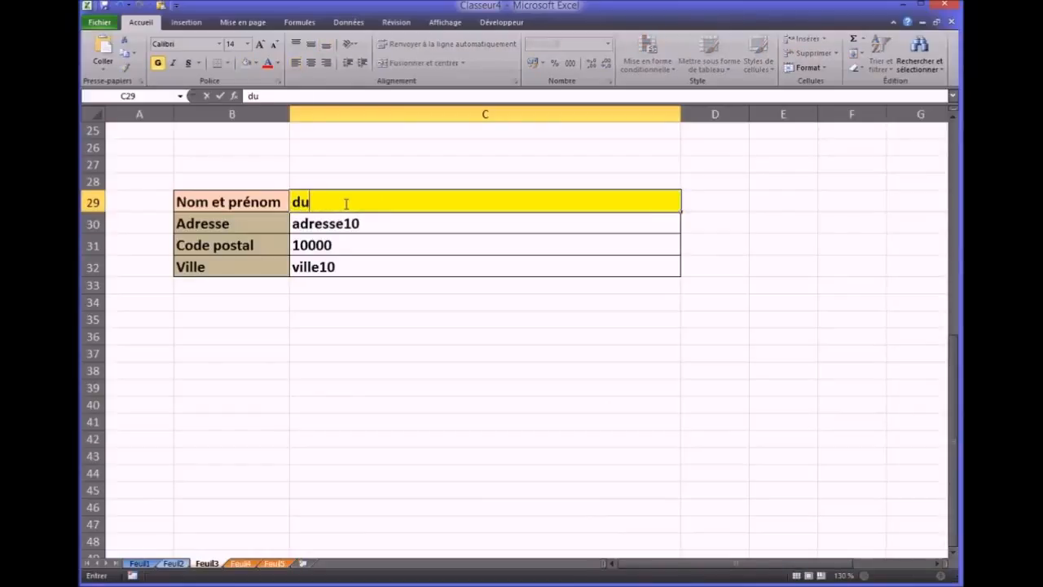
{"action": "type", "text": "pond"}
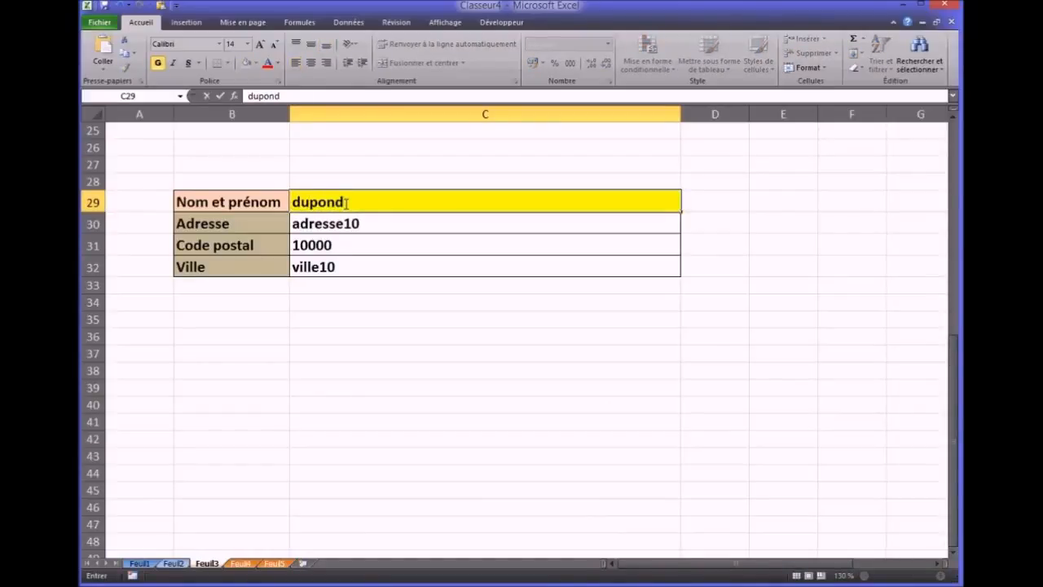
{"action": "type", "text": " angie"}
{"action": "key", "text": "Return"}
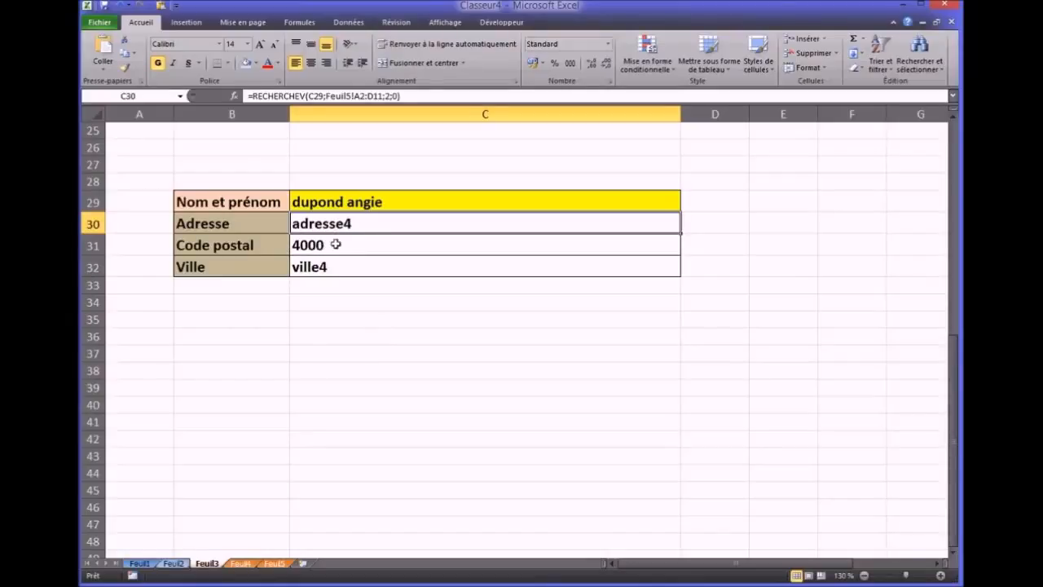
Check the address, postal code and city in row 5 of Feuil5 against the Feuil3 form.
{"action": "left_click", "coordinate": [274, 563]}
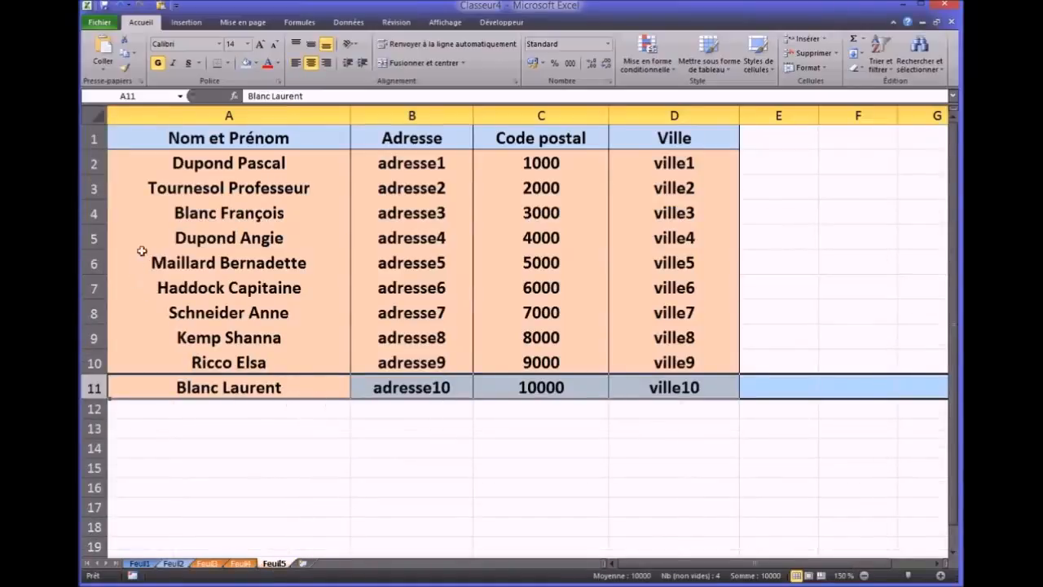
{"action": "left_click", "coordinate": [95, 238]}
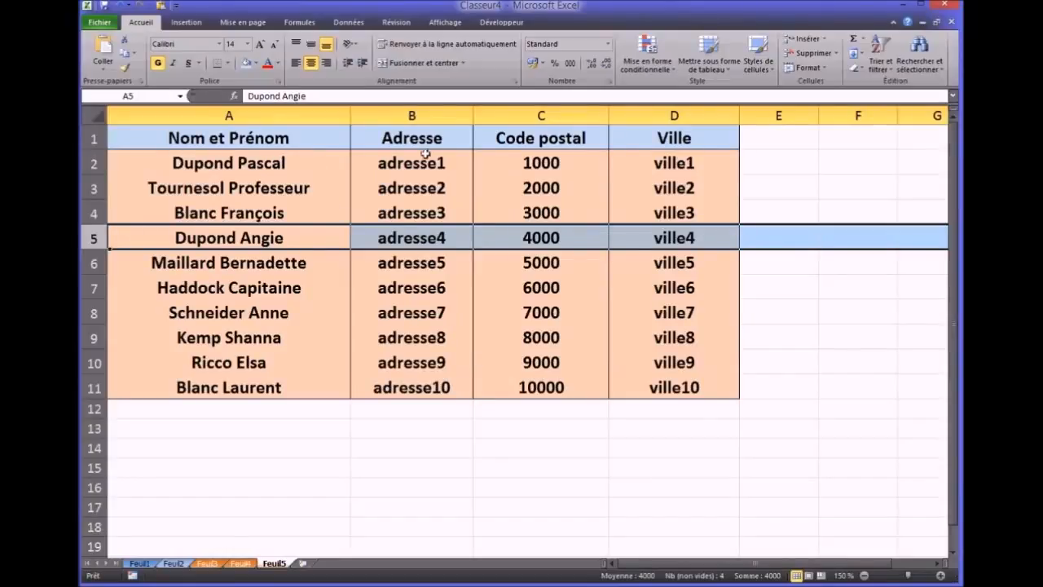
{"action": "left_click", "coordinate": [207, 563]}
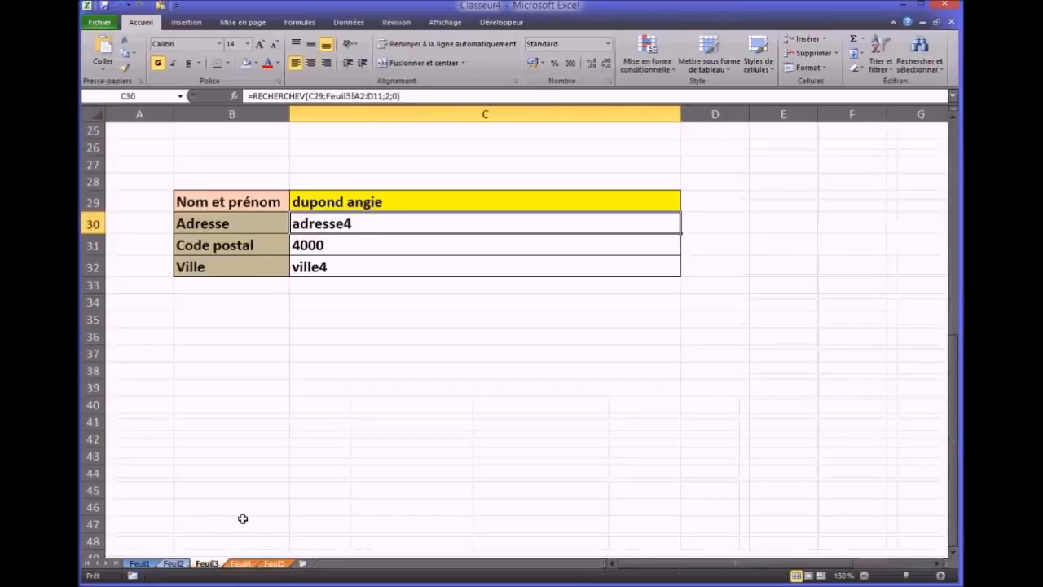
Examine the RECHERCHEV formula in the Adresse cell C30, highlighting its lookup value argument C29.
{"action": "left_click", "coordinate": [417, 94]}
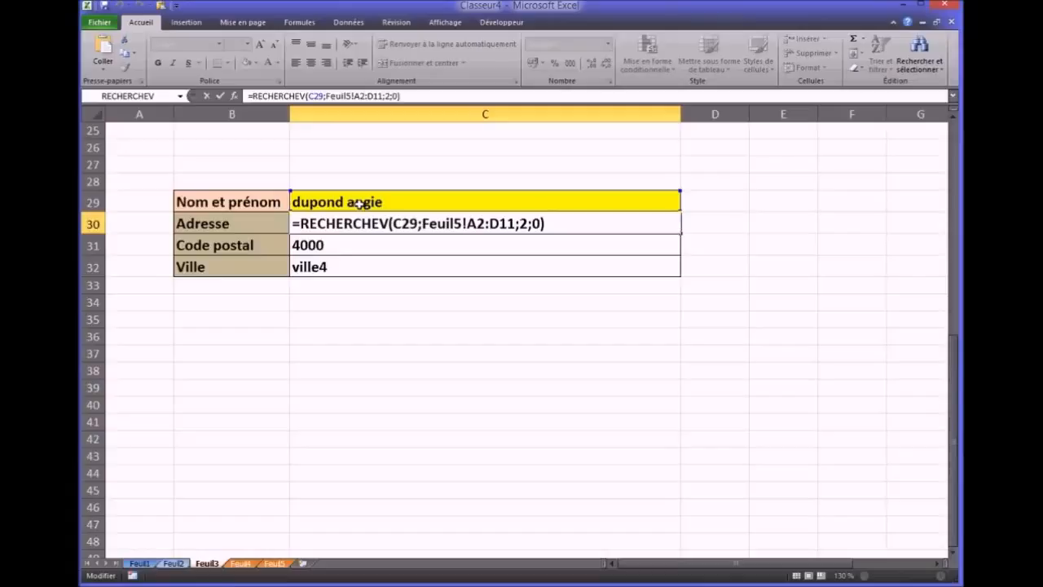
{"action": "left_click_drag", "start_coordinate": [394, 225], "coordinate": [418, 224]}
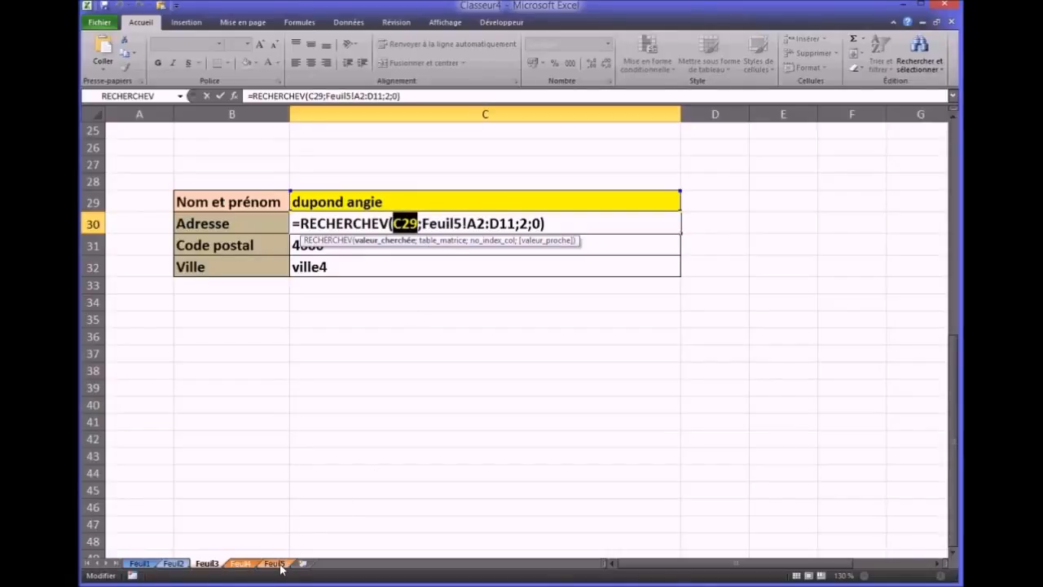
{"action": "left_click", "coordinate": [561, 223]}
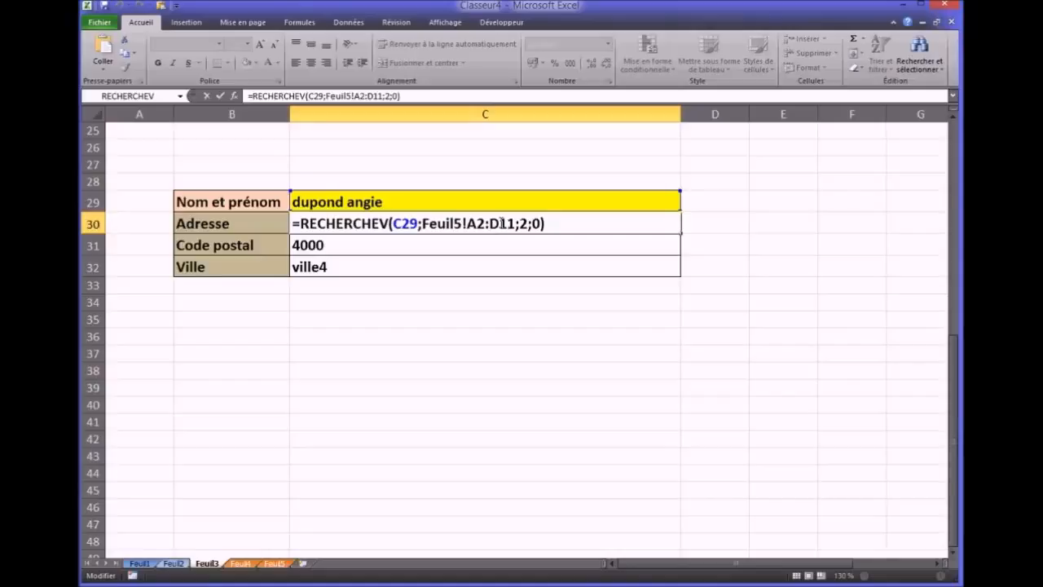
Examine the formula's source table on Feuil5 by selecting the range A2:D11.
{"action": "left_click", "coordinate": [273, 563]}
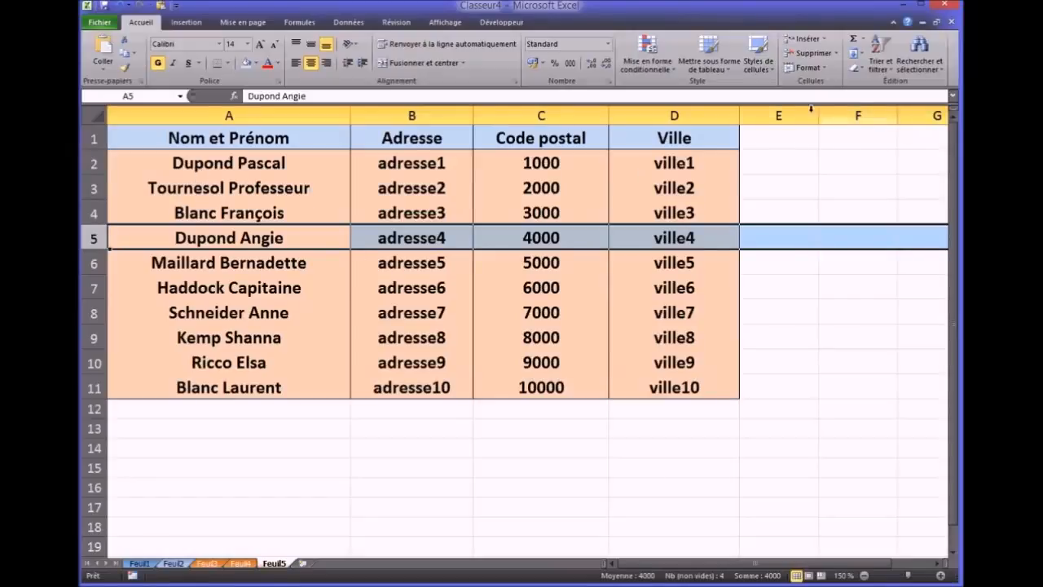
{"action": "left_click", "coordinate": [781, 114]}
{"action": "left_click", "coordinate": [859, 115]}
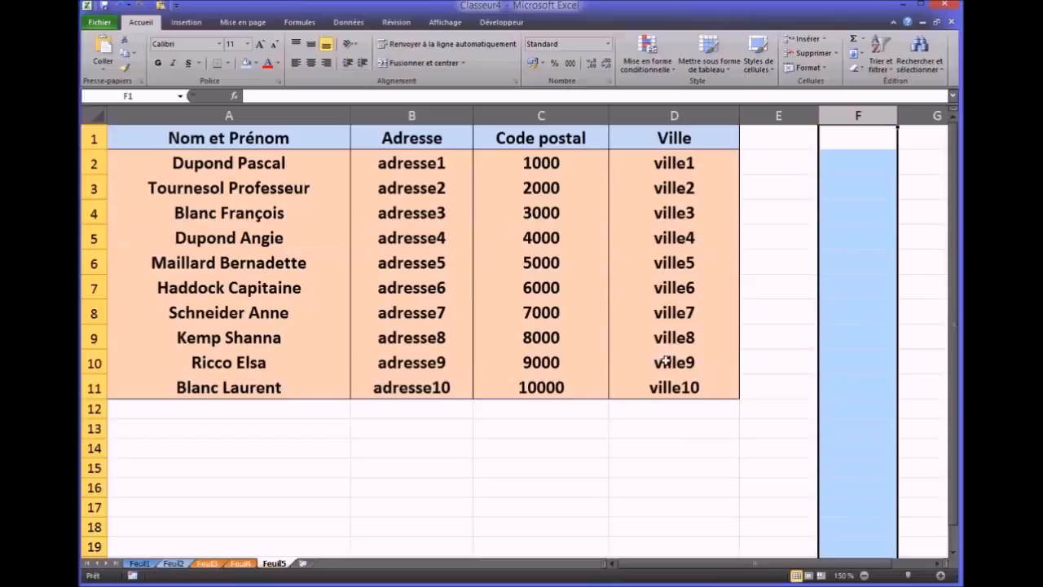
{"action": "left_click", "coordinate": [616, 471]}
{"action": "left_click_drag", "start_coordinate": [153, 160], "coordinate": [662, 382]}
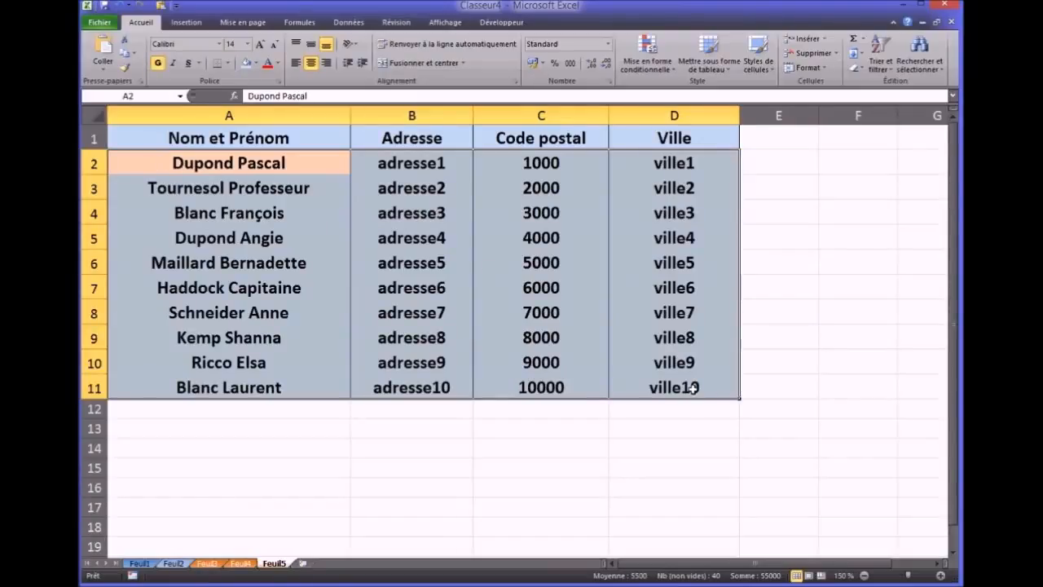
{"action": "left_click", "coordinate": [634, 449]}
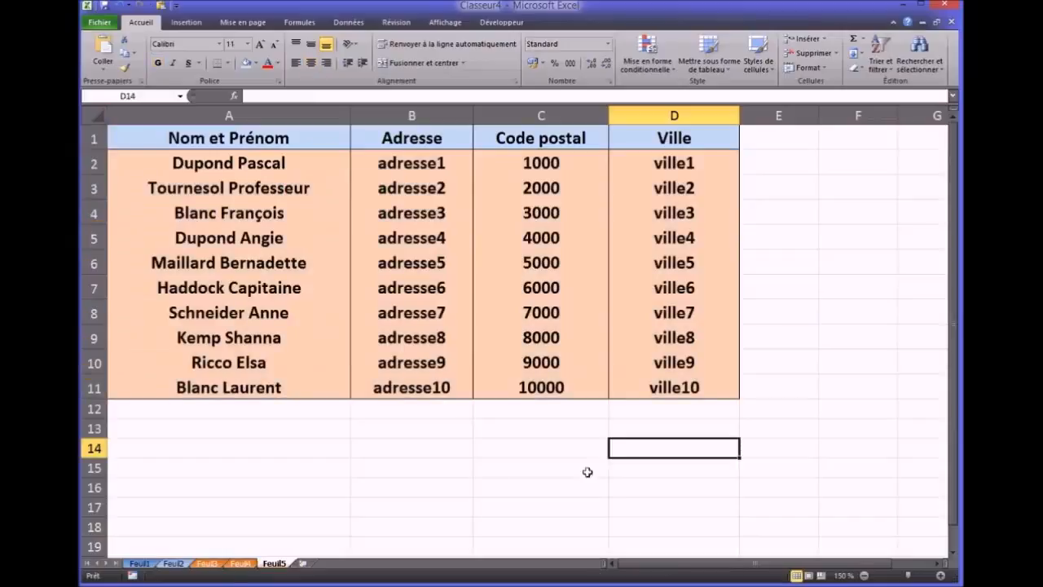
Examine the RECHERCHEV formulas in the Adresse, Code postal and Ville cells C30 to C32 on Feuil3.
{"action": "left_click", "coordinate": [209, 563]}
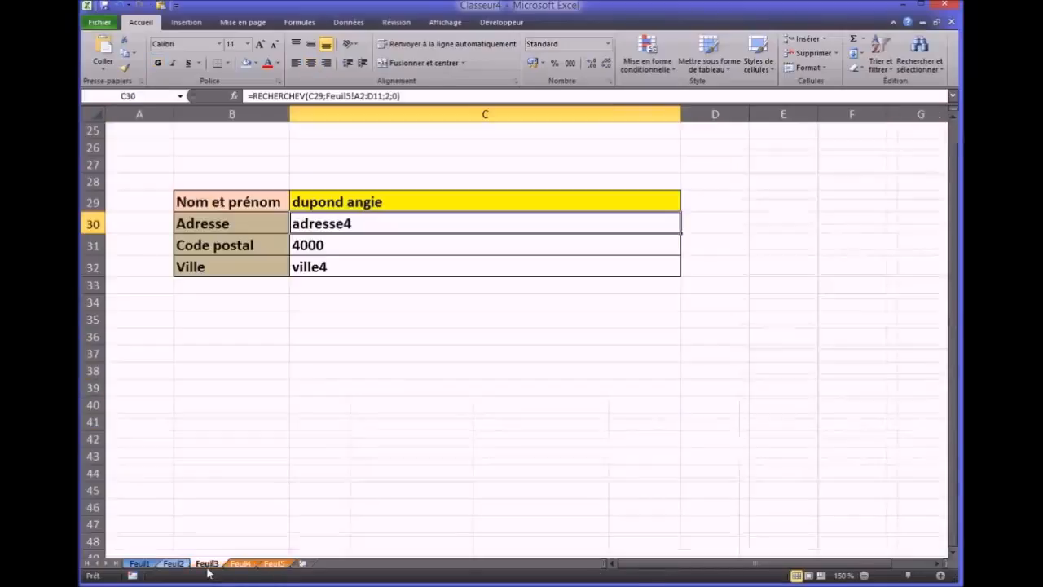
{"action": "left_click", "coordinate": [425, 99]}
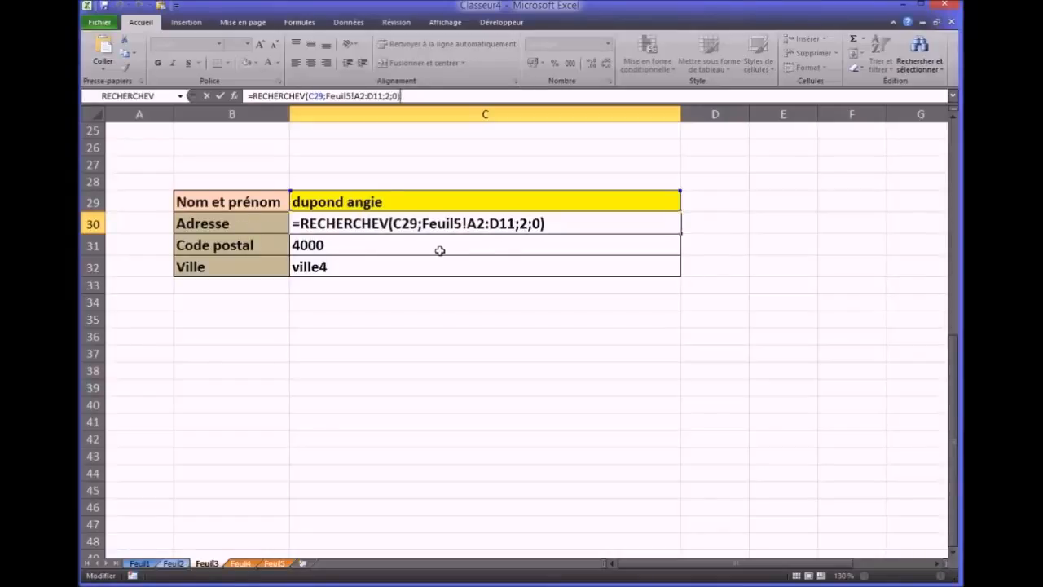
{"action": "key", "text": "Return"}
{"action": "left_click", "coordinate": [407, 95]}
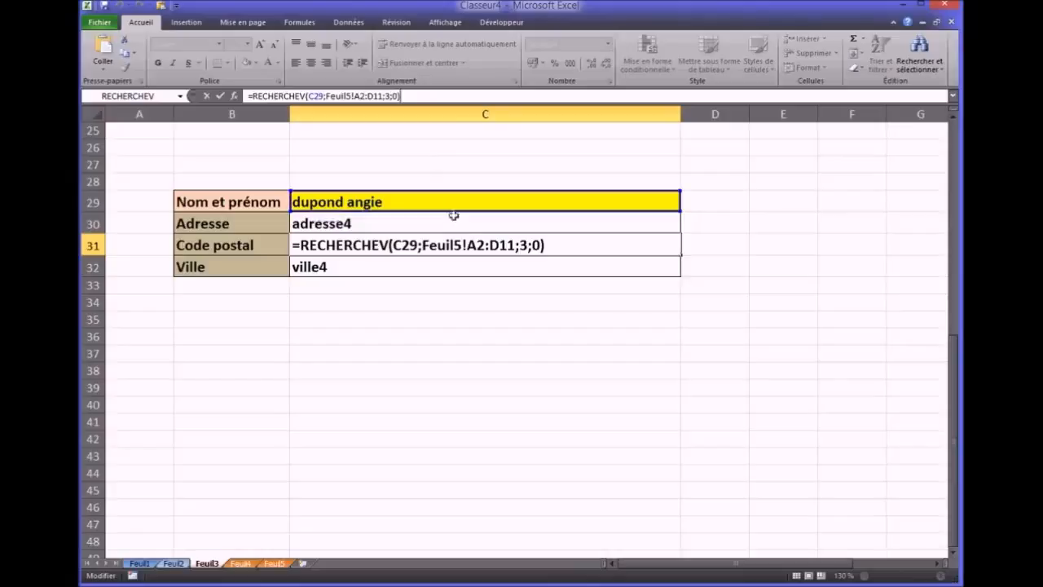
{"action": "key", "text": "Return"}
{"action": "key", "text": "F2"}
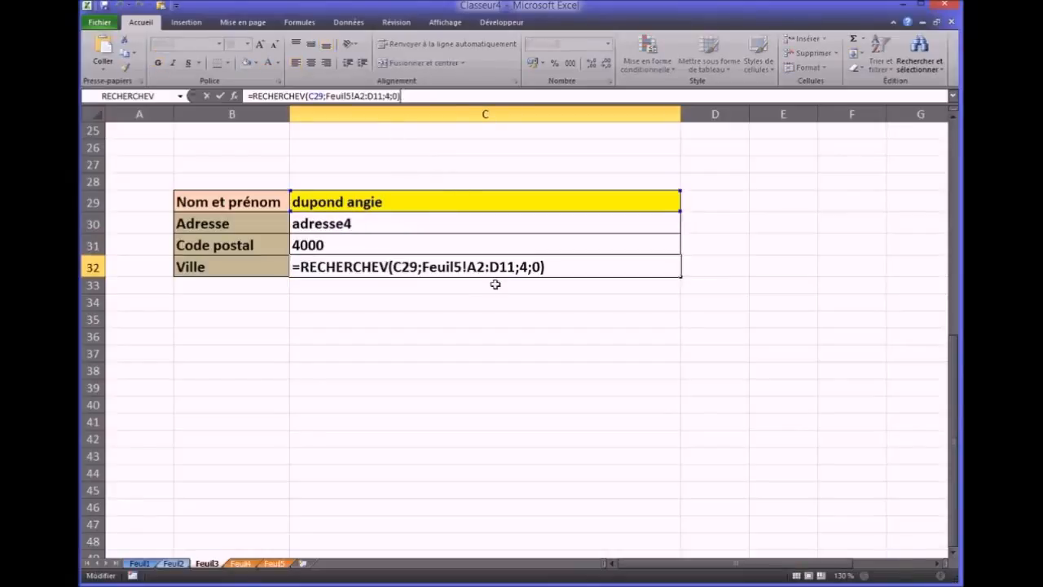
Match the formulas' column index numbers to the Adresse, Code postal and Ville columns B, C and D on Feuil5.
{"action": "left_click", "coordinate": [274, 563]}
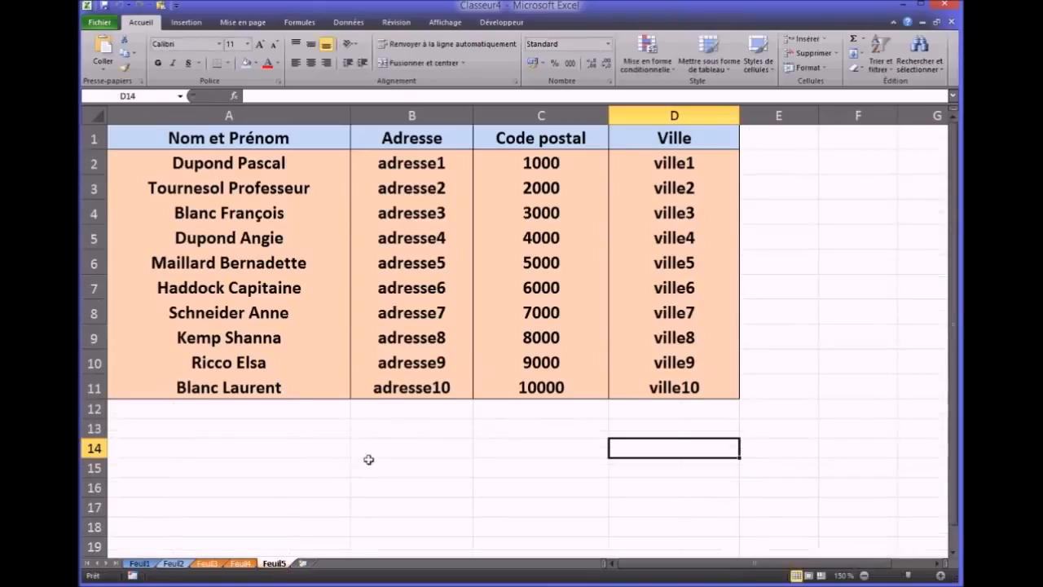
{"action": "left_click", "coordinate": [376, 115]}
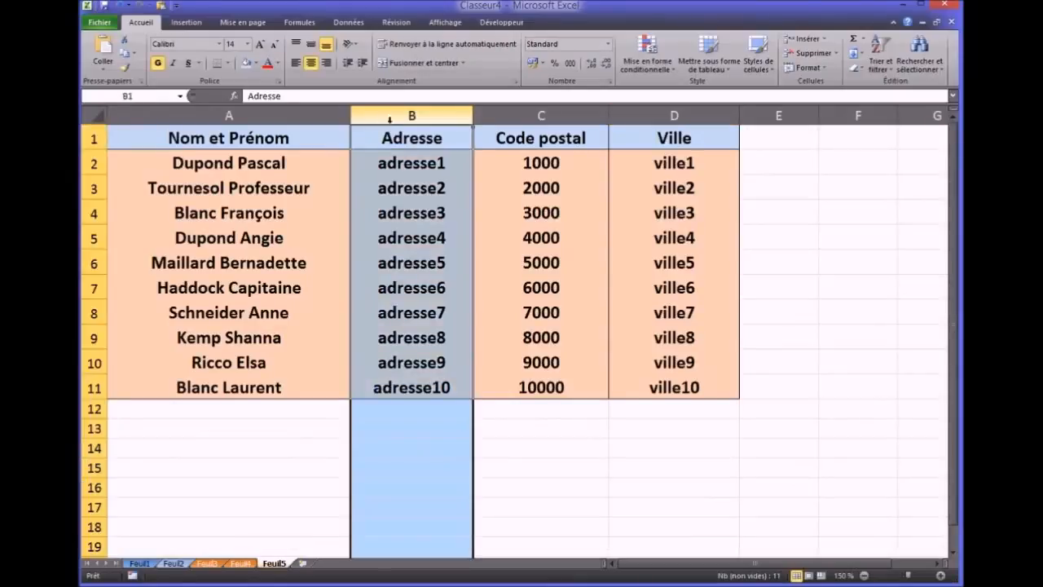
{"action": "left_click", "coordinate": [501, 113]}
{"action": "left_click", "coordinate": [617, 114]}
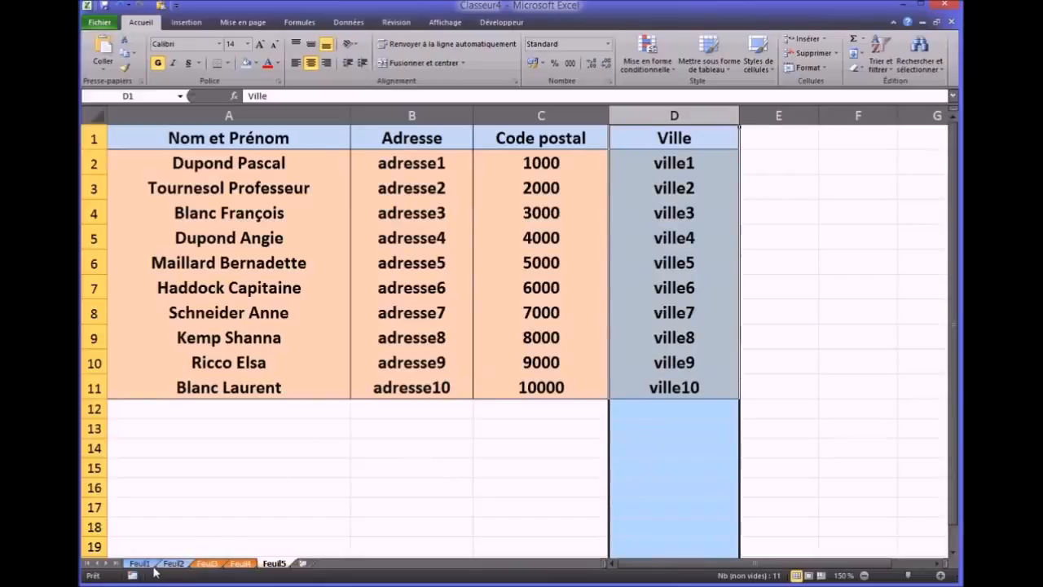
{"action": "left_click", "coordinate": [207, 563]}
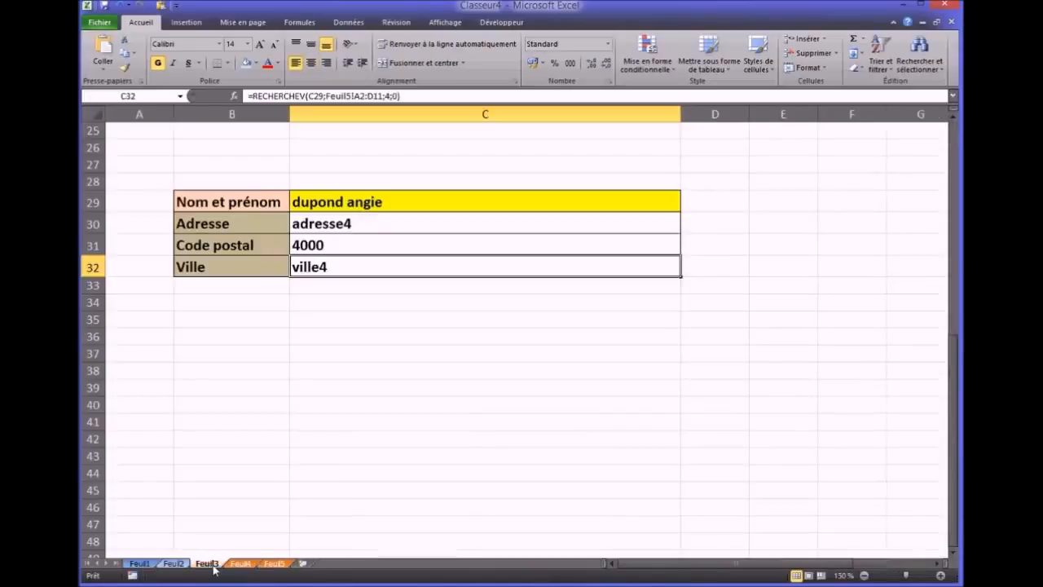
View the reference lookup on Feuil1 and the empty row A12:D12 below the contact table on Feuil5.
{"action": "left_click", "coordinate": [142, 564]}
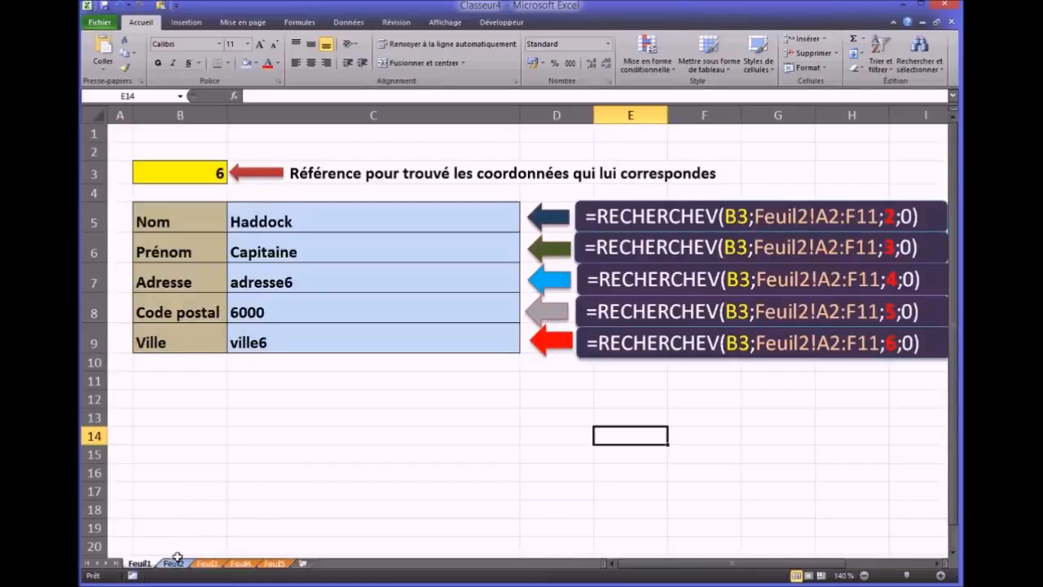
{"action": "left_click", "coordinate": [276, 563]}
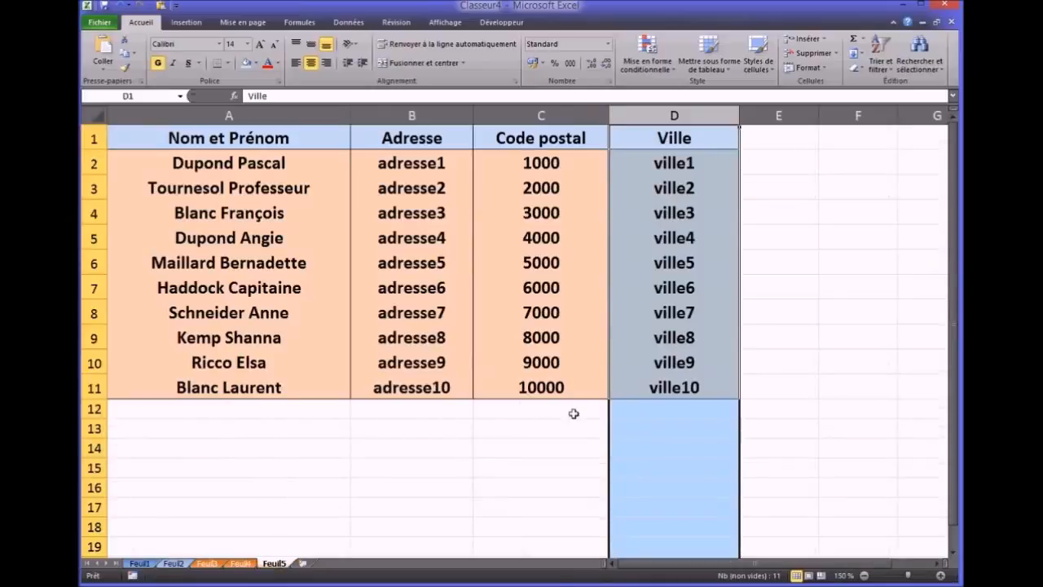
{"action": "left_click", "coordinate": [407, 411]}
{"action": "left_click_drag", "start_coordinate": [244, 409], "coordinate": [668, 411]}
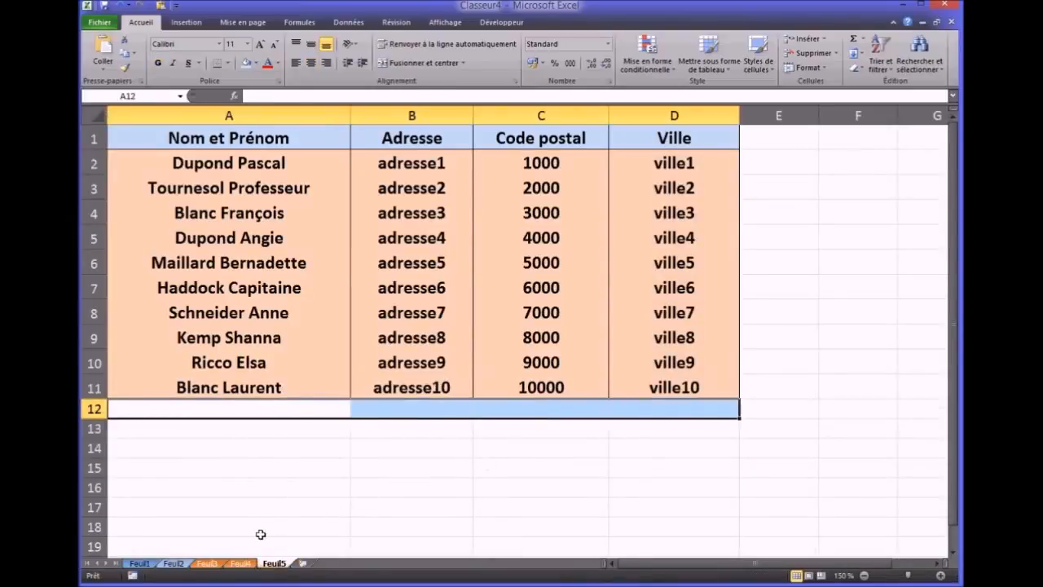
{"action": "left_click", "coordinate": [207, 563]}
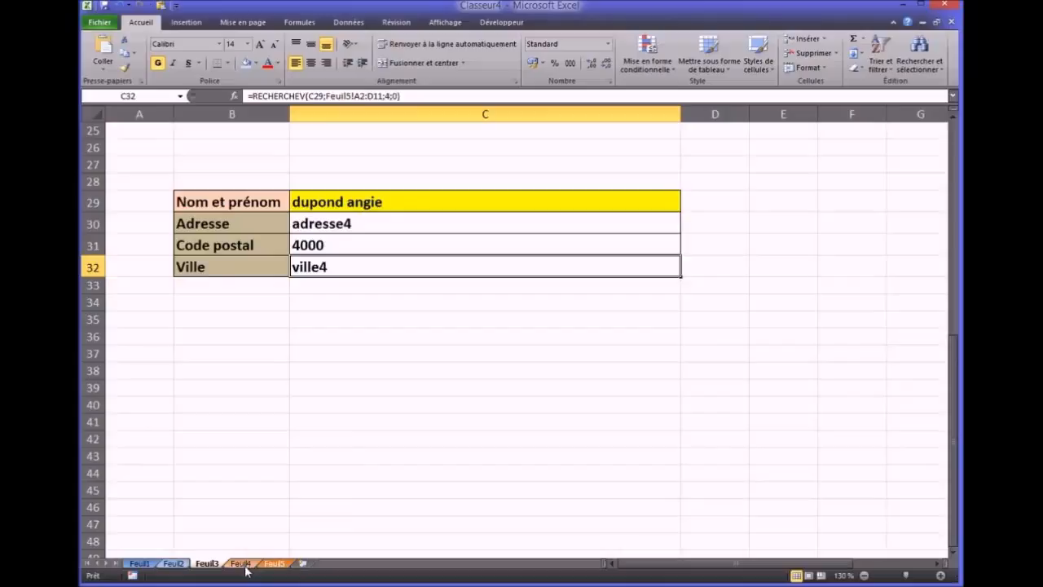
Add a new contact's full name in cell A12, directly below the Feuil5 table.
{"action": "left_click", "coordinate": [274, 563]}
{"action": "left_click", "coordinate": [197, 410]}
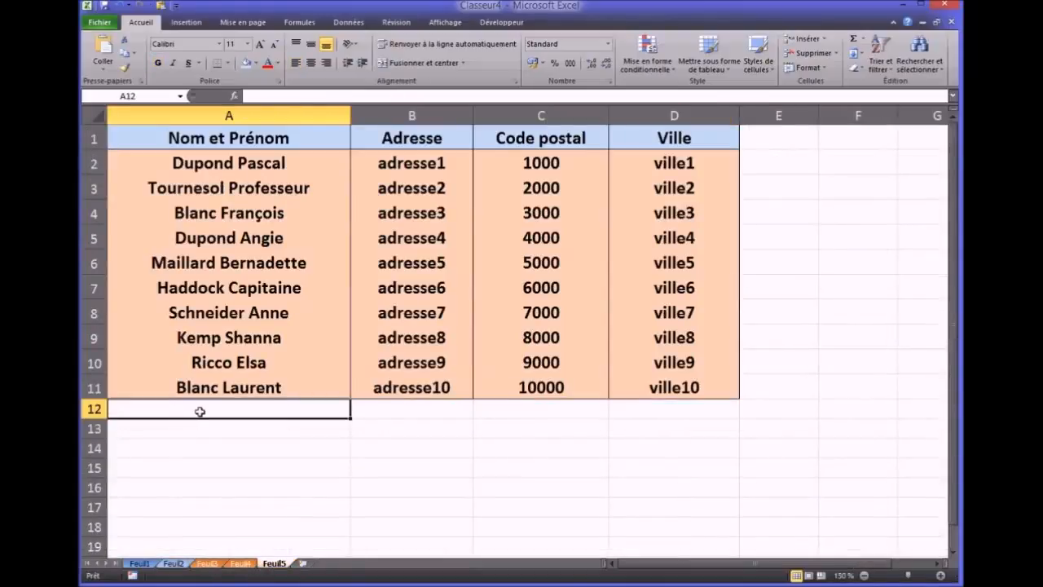
{"action": "type", "text": "Didier"}
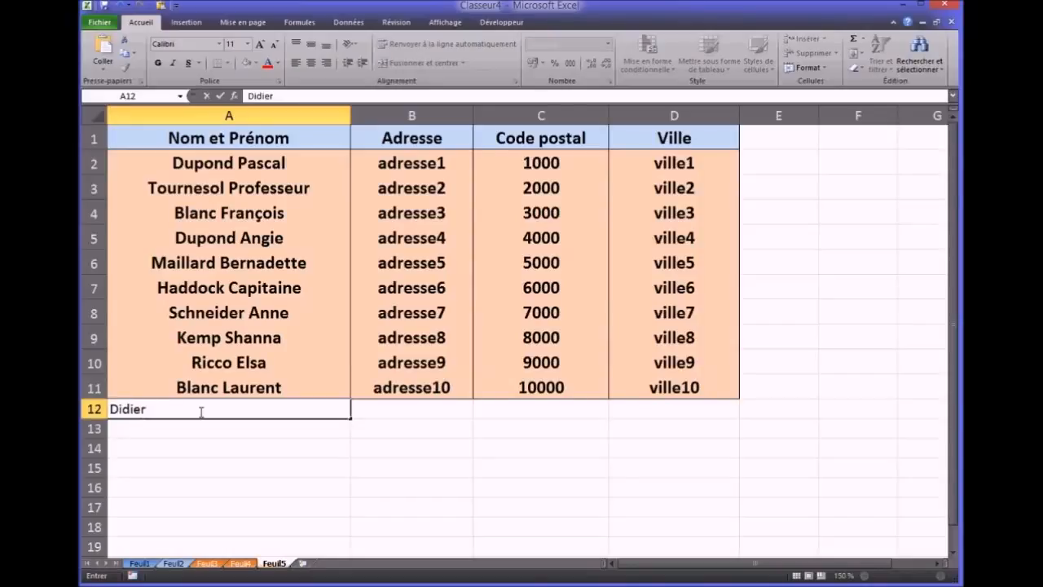
{"action": "type", "text": " marc"}
{"action": "left_click", "coordinate": [285, 448]}
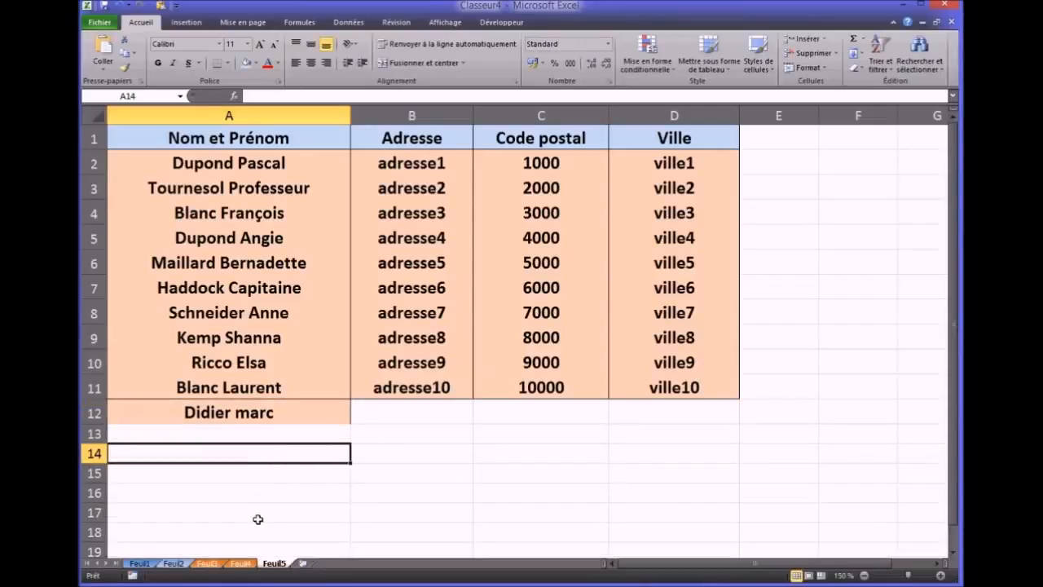
Enter the new contact's full name in the Nom et prénom cell C29 on Feuil3.
{"action": "left_click", "coordinate": [207, 563]}
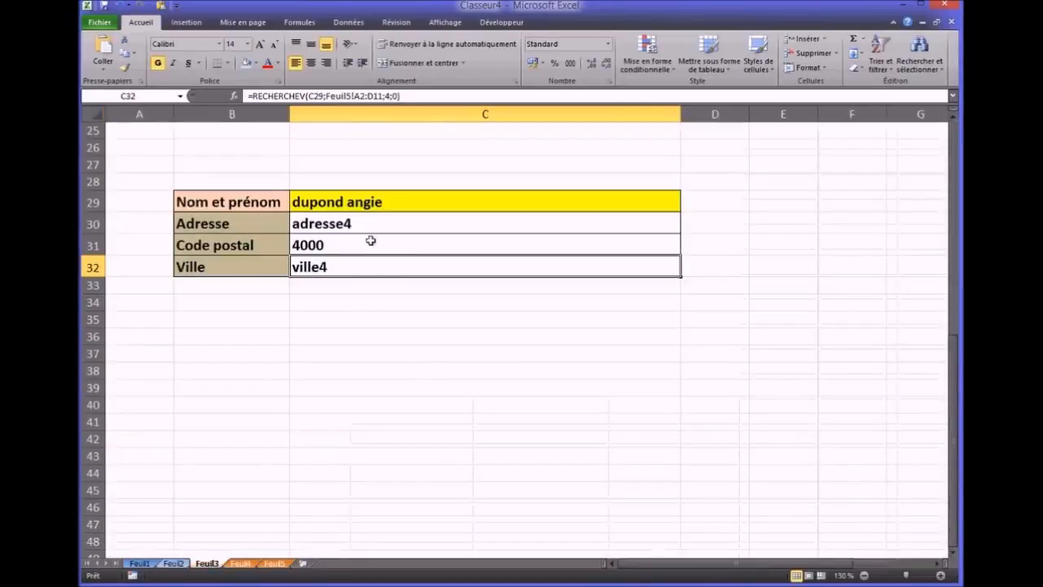
{"action": "left_click", "coordinate": [349, 202]}
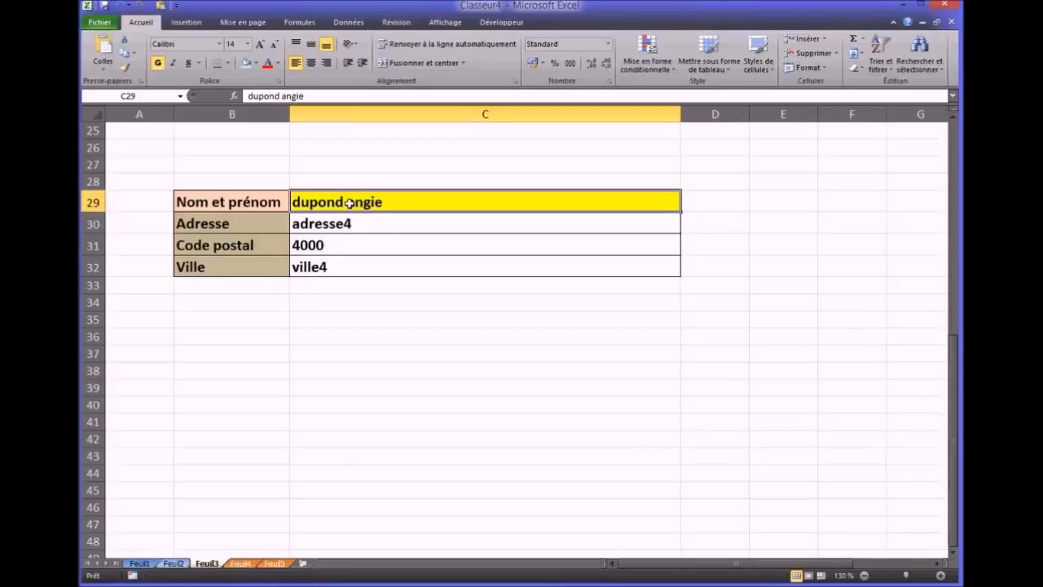
{"action": "type", "text": "Didier"}
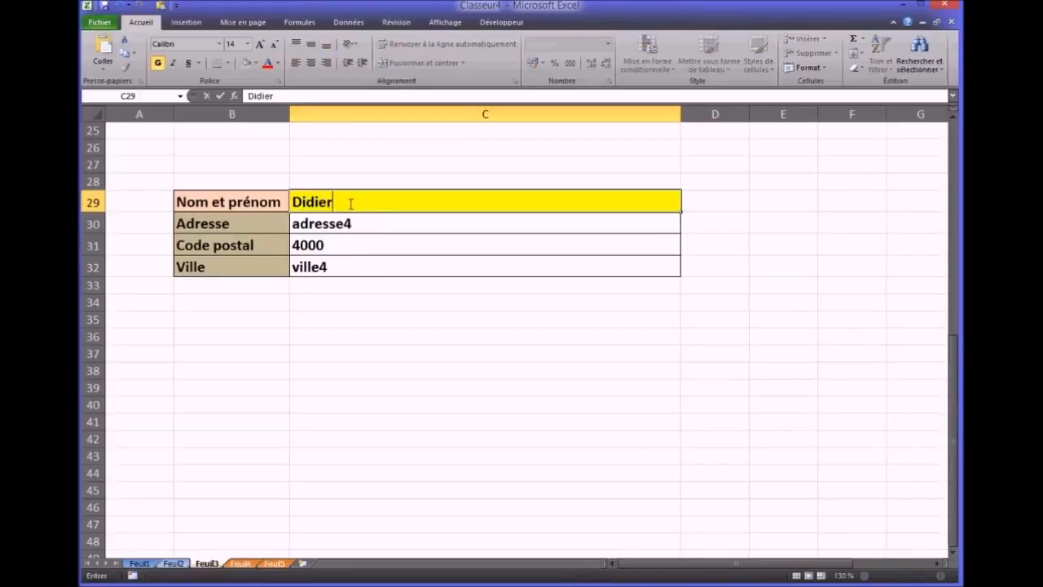
{"action": "type", "text": " marc"}
{"action": "key", "text": "Return"}
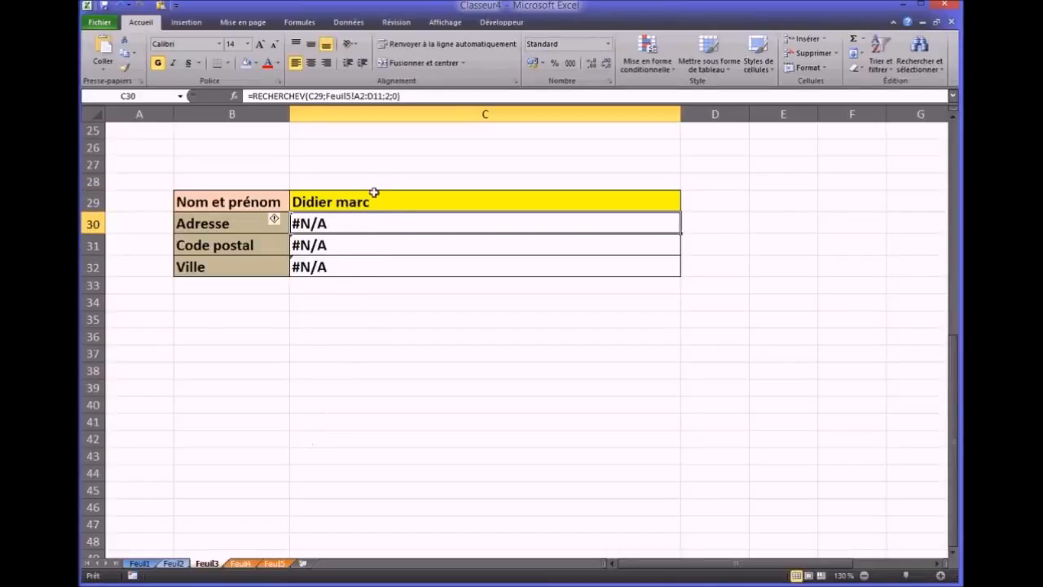
Compare the table range in the Adresse formula C30 with the new contact's row A12:D12 on Feuil5.
{"action": "left_click", "coordinate": [410, 95]}
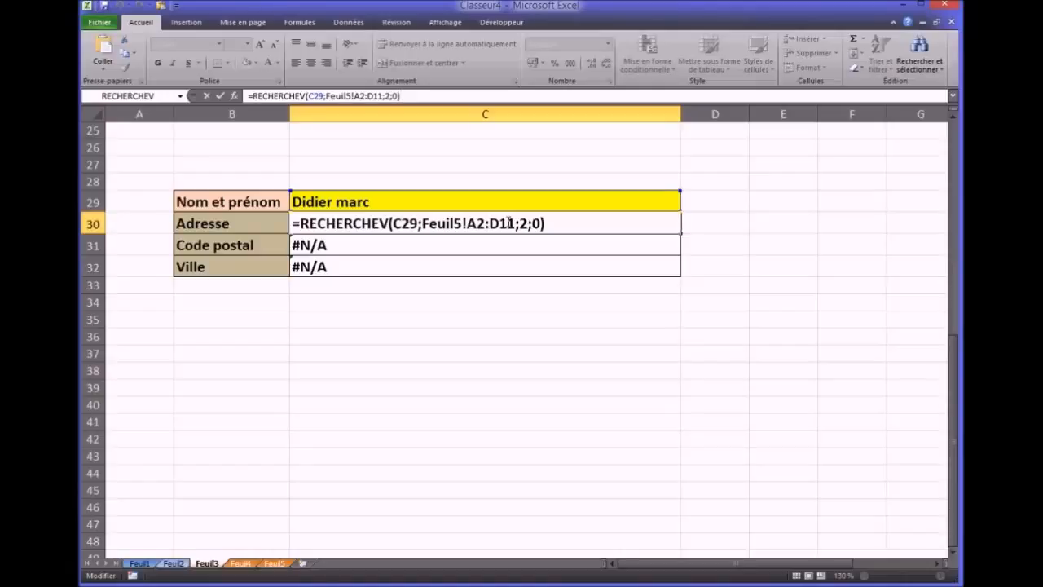
{"action": "left_click", "coordinate": [443, 364]}
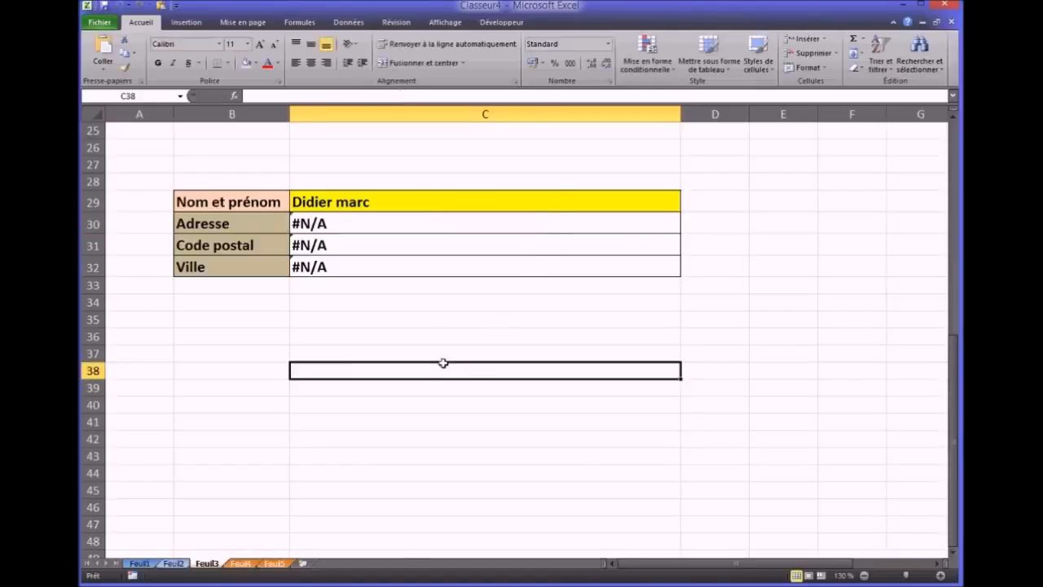
{"action": "left_click", "coordinate": [275, 564]}
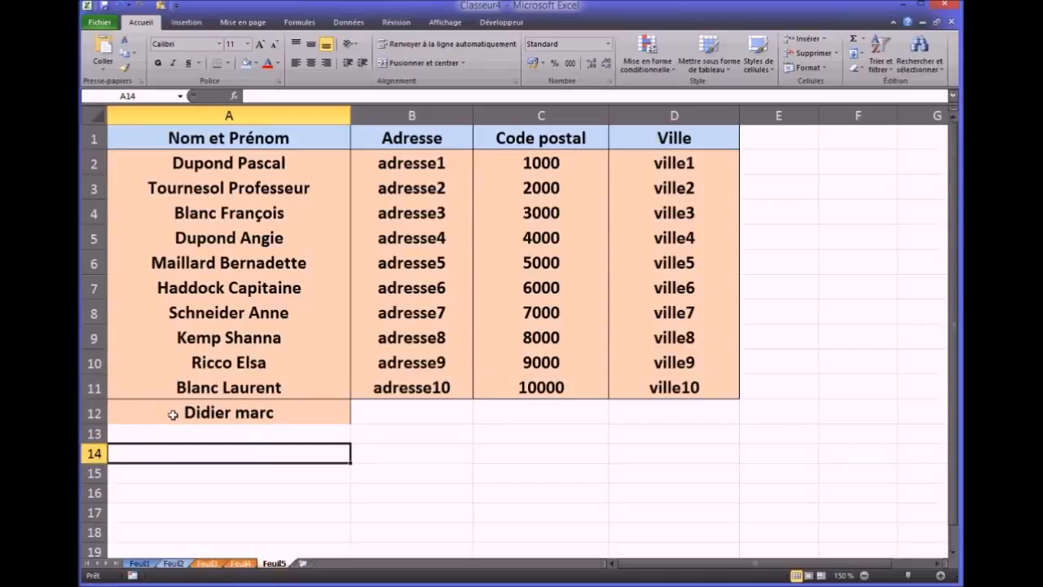
{"action": "left_click_drag", "start_coordinate": [151, 412], "coordinate": [682, 412]}
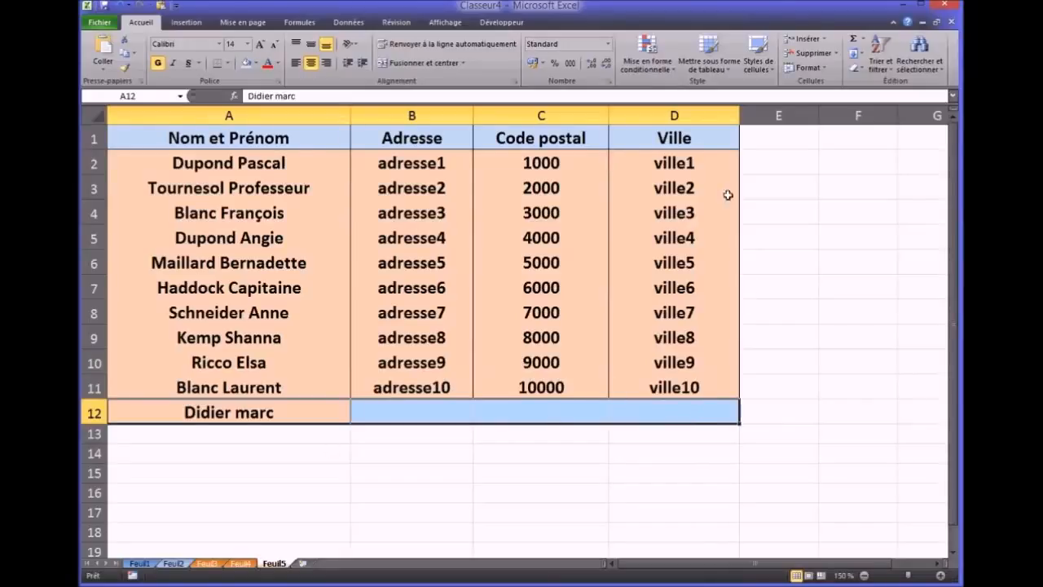
{"action": "left_click", "coordinate": [391, 447]}
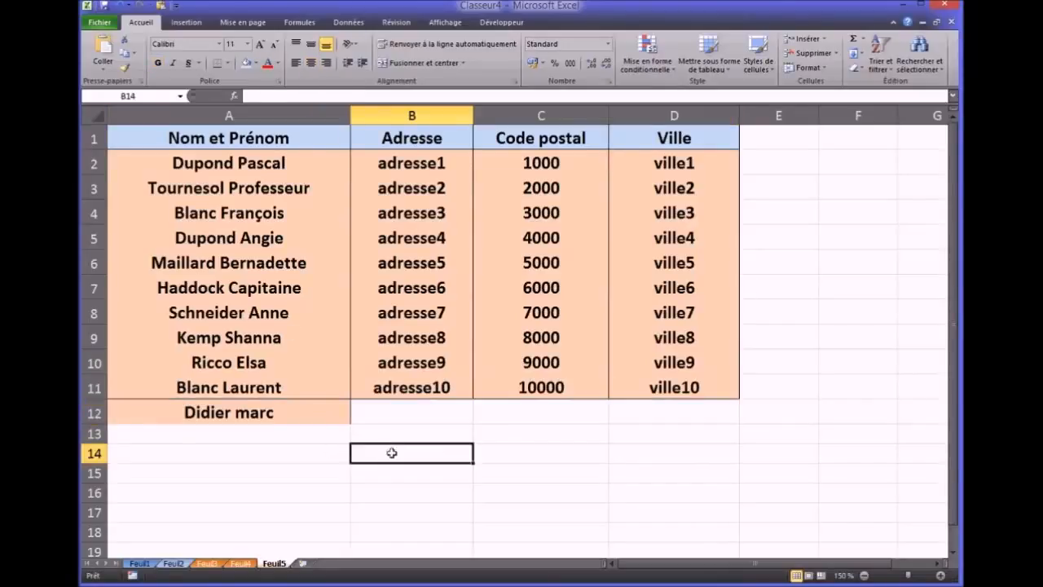
Extend the table range in the Adresse formula C30 on Feuil3 to Feuil5!A2:D12.
{"action": "left_click", "coordinate": [206, 563]}
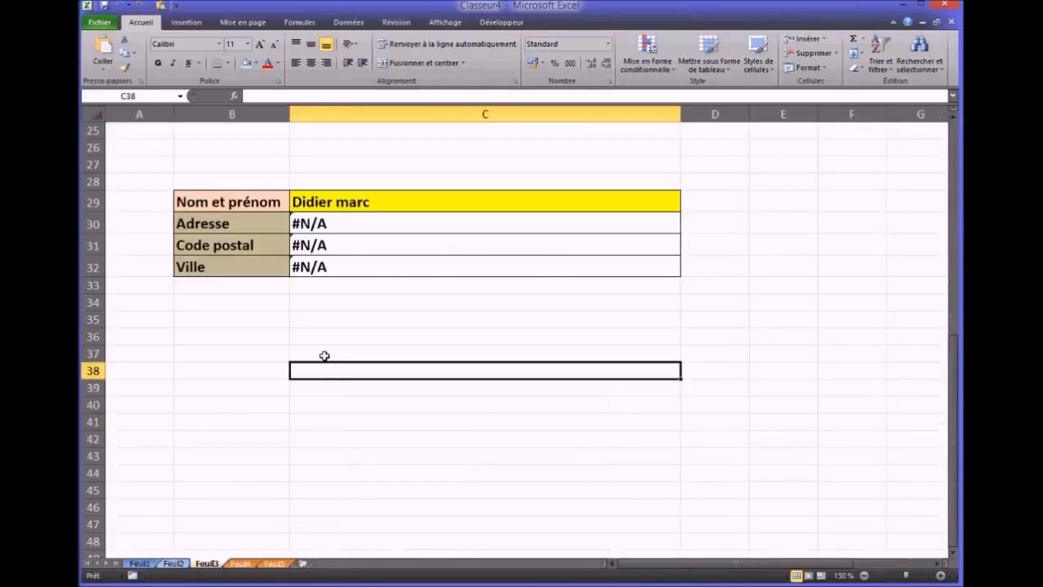
{"action": "left_click", "coordinate": [354, 224]}
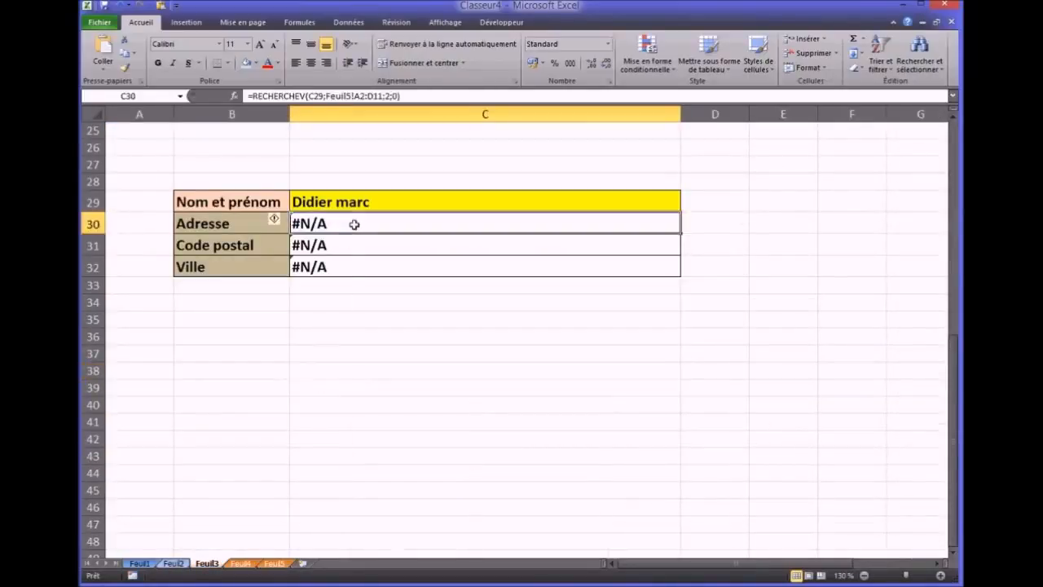
{"action": "left_click", "coordinate": [378, 97]}
{"action": "key", "text": "Delete"}
{"action": "type", "text": "2"}
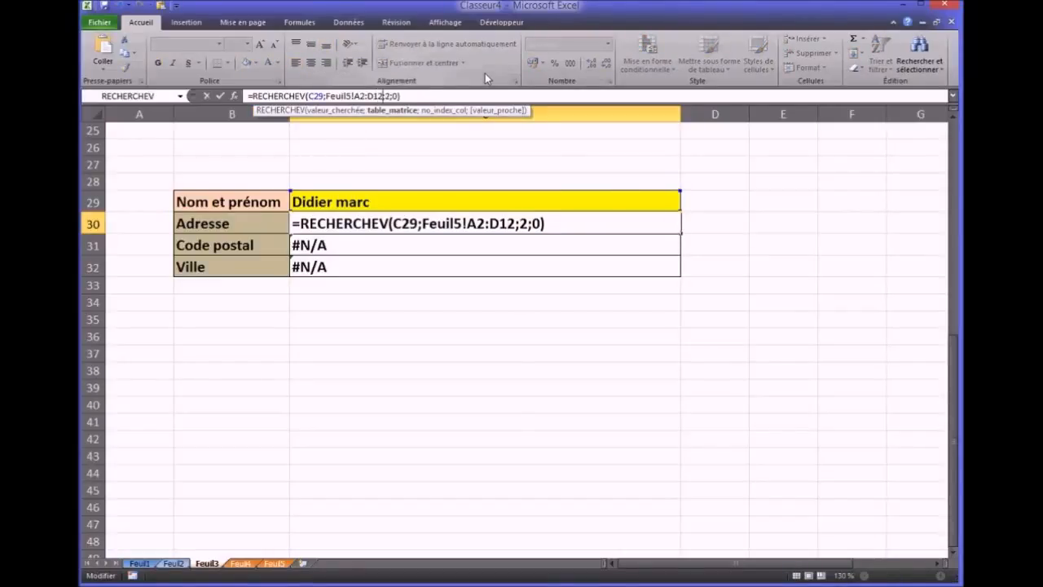
{"action": "left_click", "coordinate": [412, 95]}
{"action": "key", "text": "Return"}
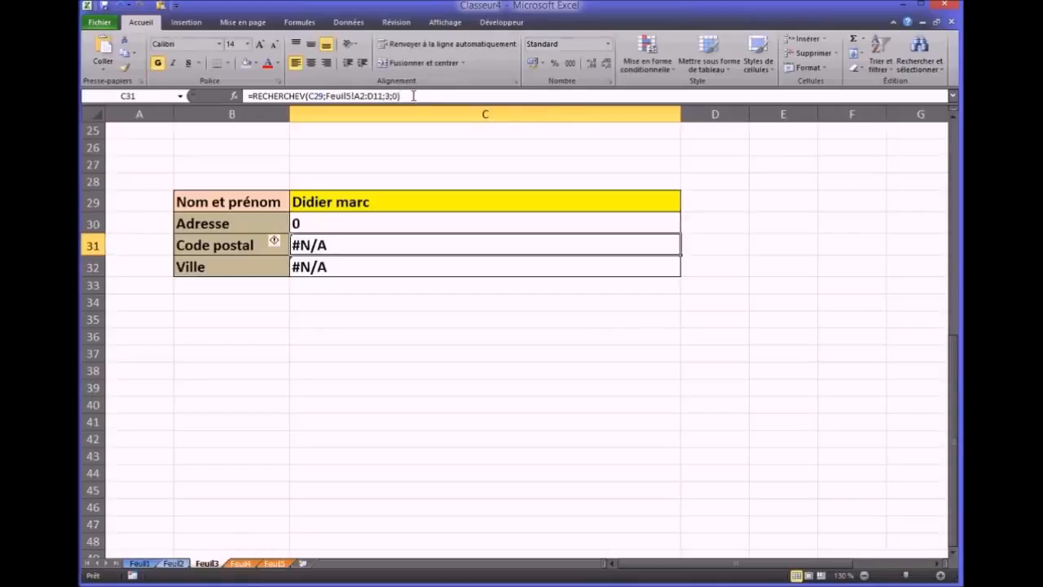
Fill the address series on Feuil5 from B11 down to B12 to give the new contact adresse11.
{"action": "left_click", "coordinate": [339, 229]}
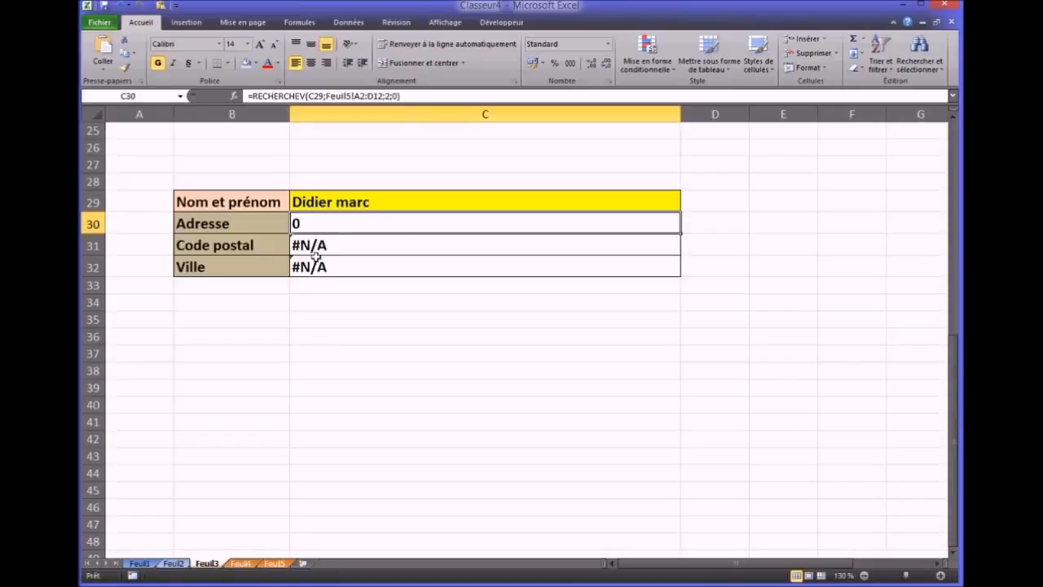
{"action": "left_click", "coordinate": [272, 563]}
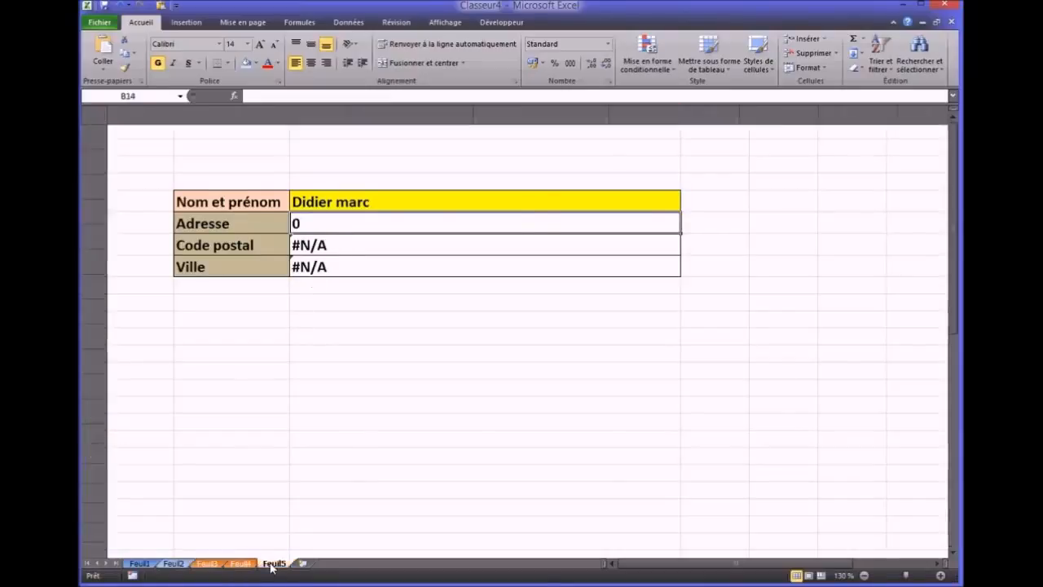
{"action": "left_click", "coordinate": [395, 415]}
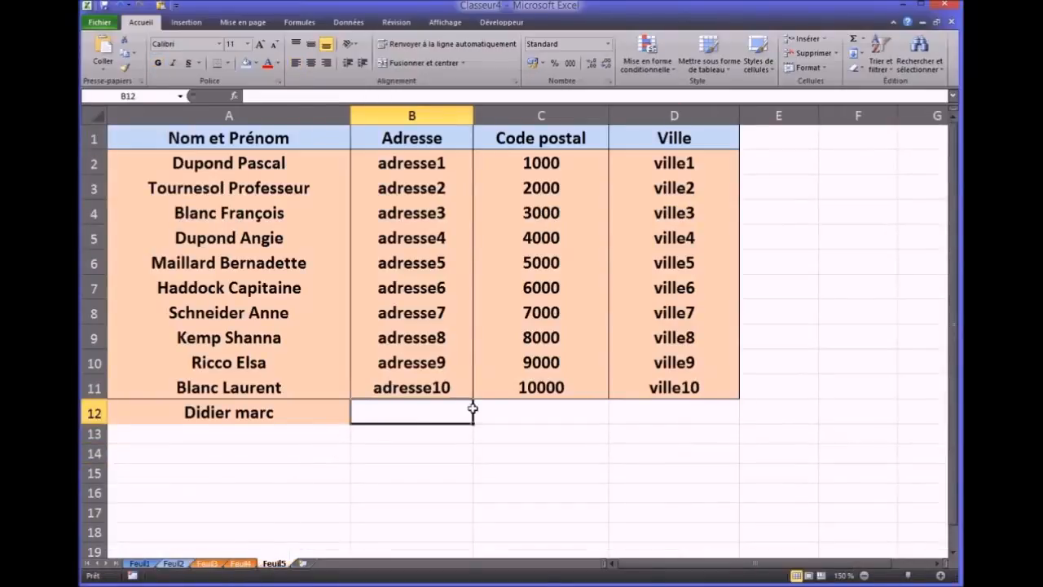
{"action": "left_click", "coordinate": [436, 389]}
{"action": "left_click_drag", "start_coordinate": [472, 398], "coordinate": [473, 416]}
{"action": "left_click", "coordinate": [427, 452]}
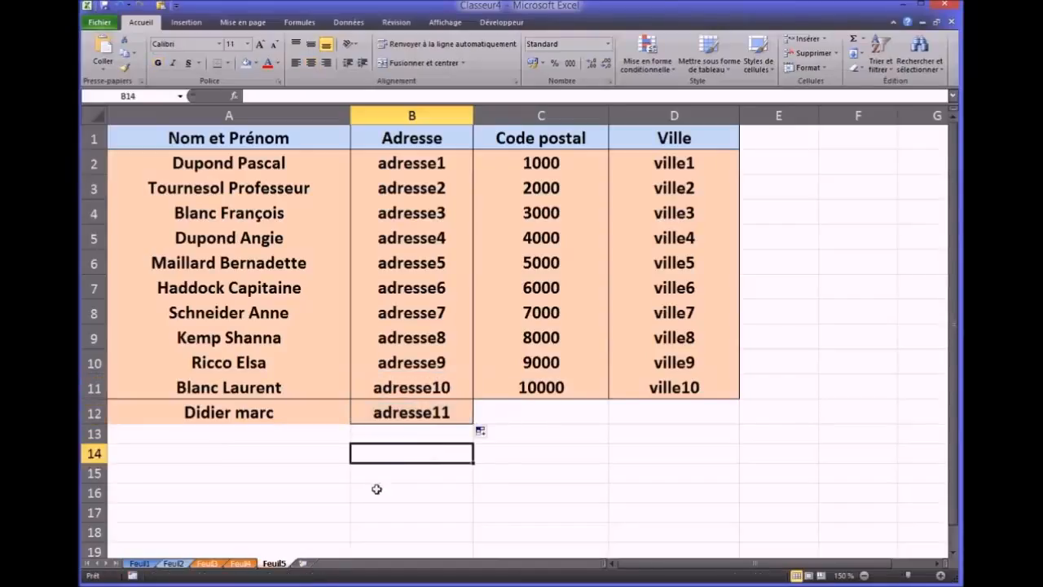
Check the Adresse lookup on Feuil3 and compare the table ranges in the C30 and C31 formulas.
{"action": "left_click", "coordinate": [207, 563]}
{"action": "left_click", "coordinate": [357, 453]}
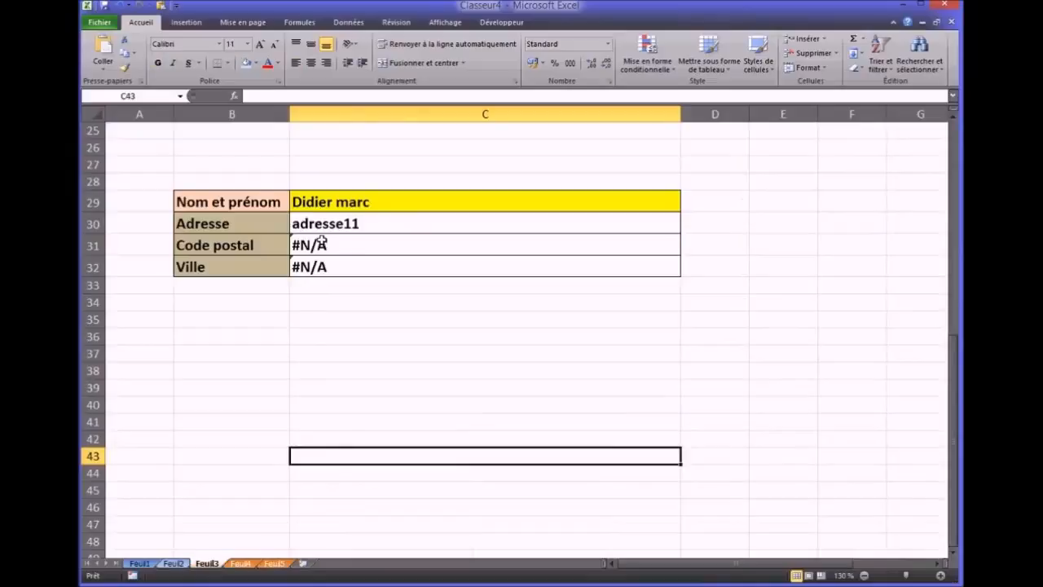
{"action": "left_click", "coordinate": [406, 221]}
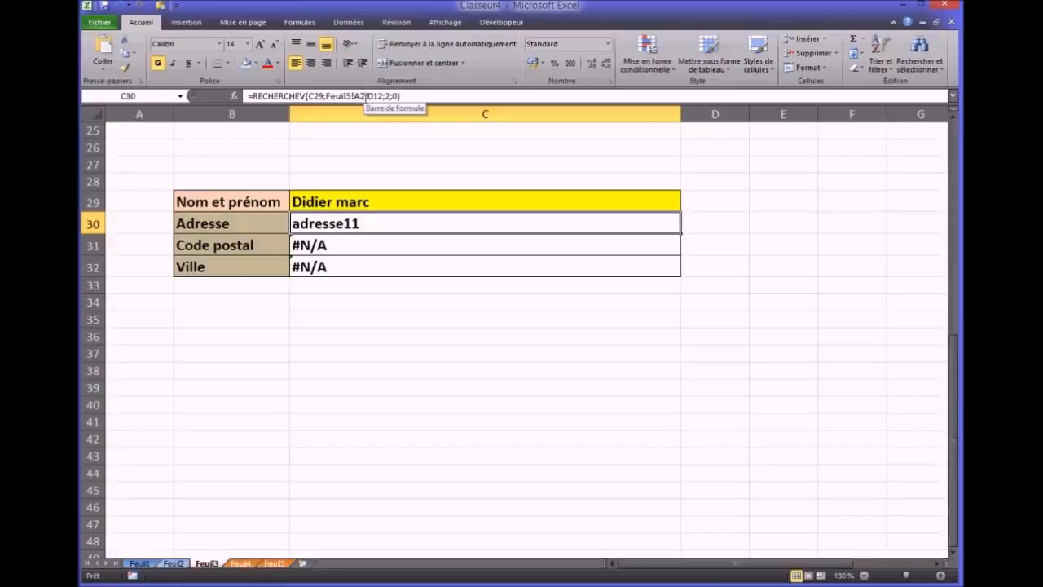
{"action": "left_click", "coordinate": [360, 249]}
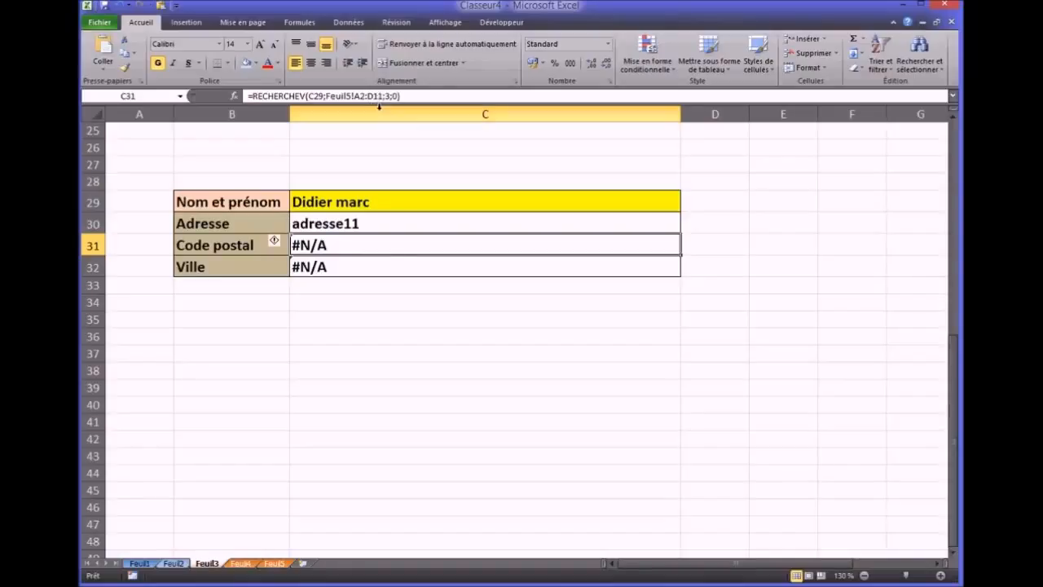
{"action": "left_click", "coordinate": [403, 95]}
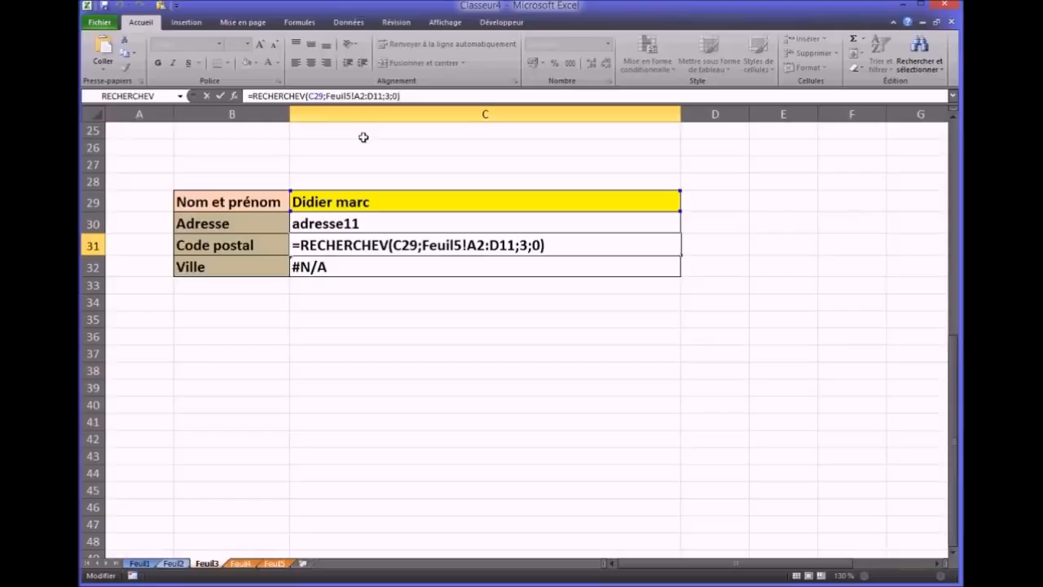
{"action": "left_click", "coordinate": [325, 323]}
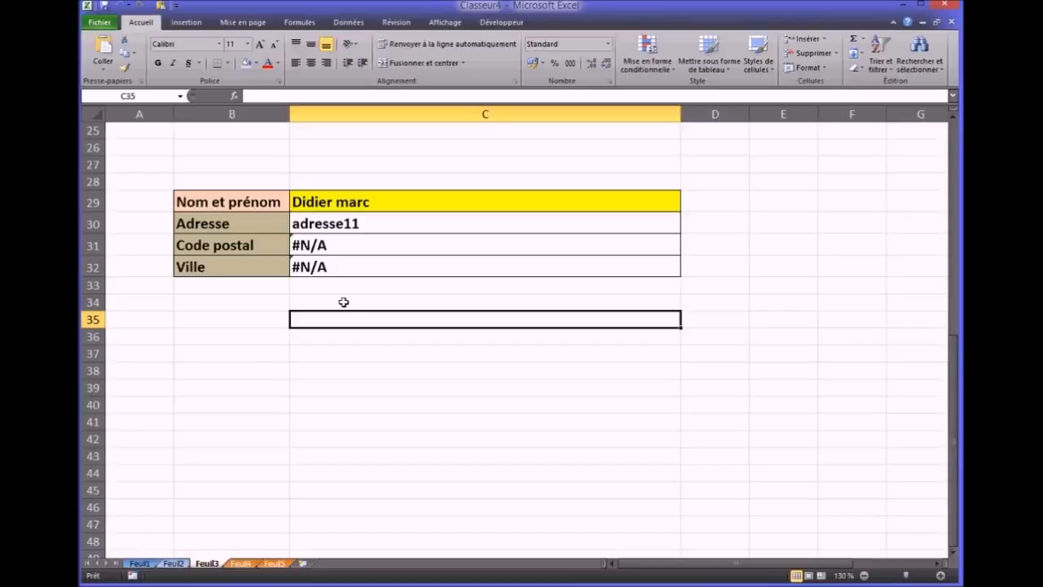
{"action": "left_click", "coordinate": [335, 298]}
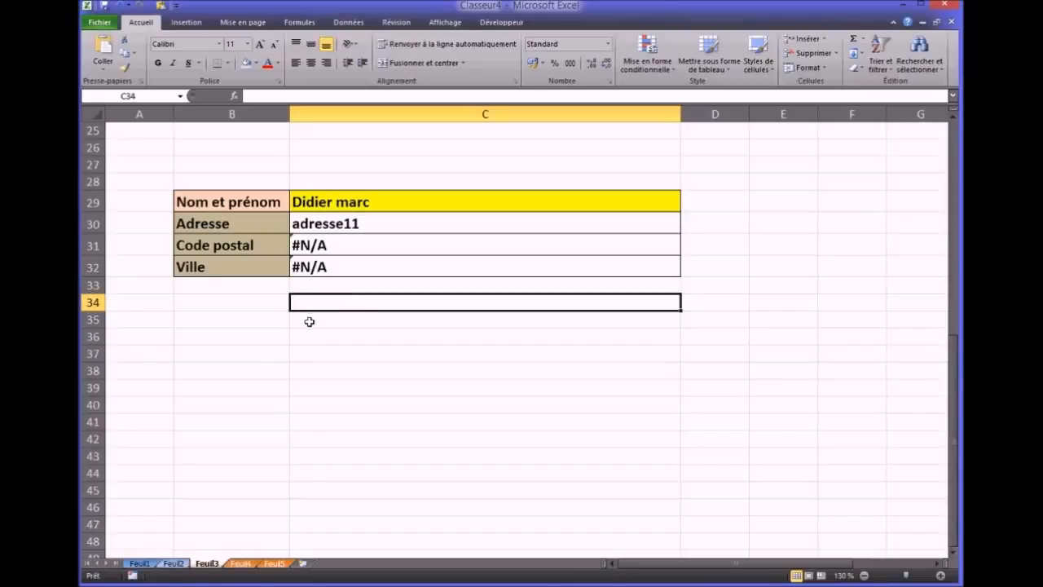